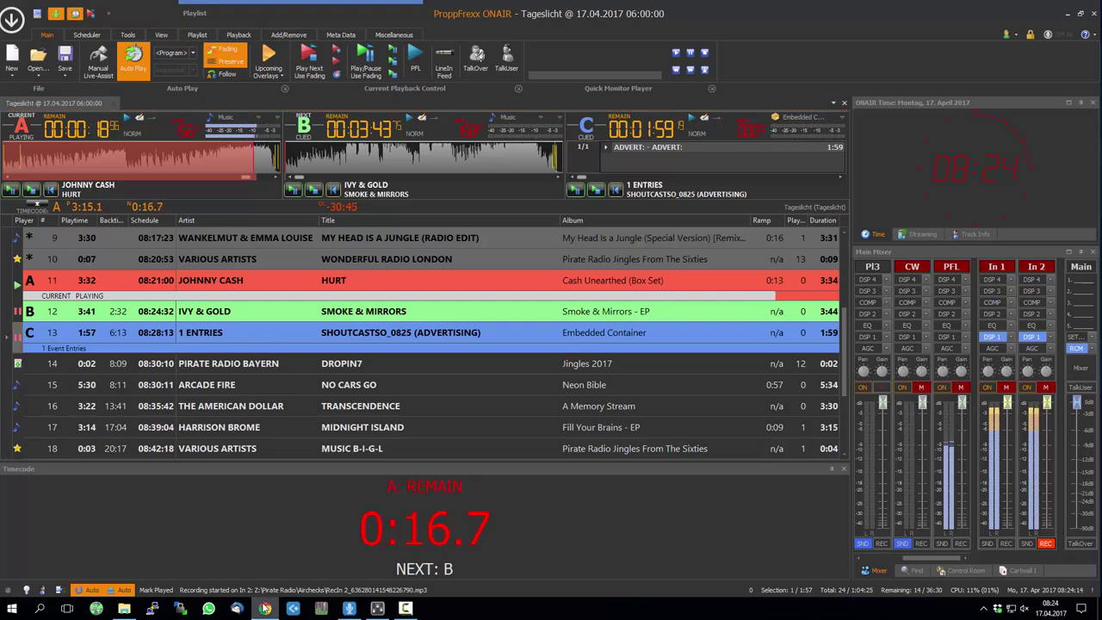
Check the GitHub repository's branch list, then return to ProppFrexx ONAIR
{"action": "left_click", "coordinate": [265, 608]}
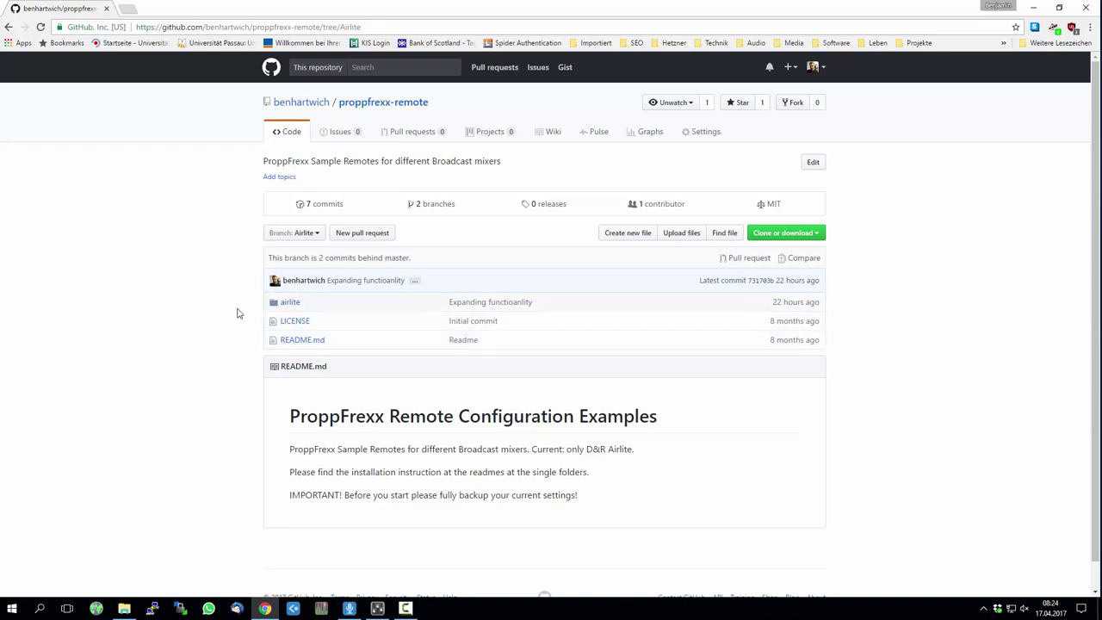
{"action": "left_click", "coordinate": [310, 236]}
{"action": "left_click", "coordinate": [308, 240]}
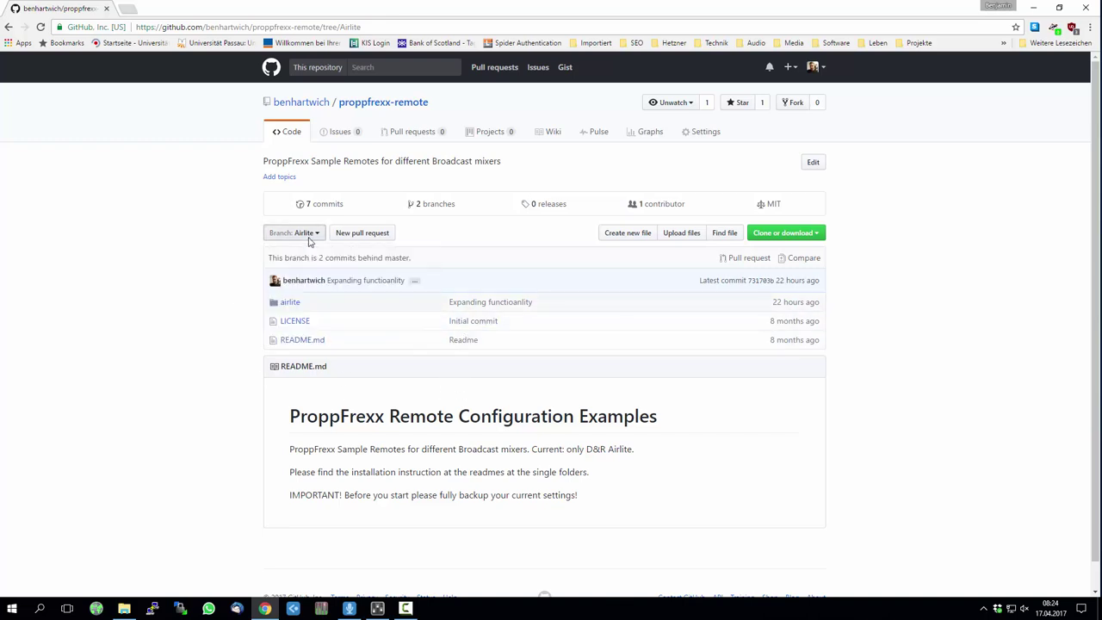
{"action": "left_click", "coordinate": [265, 608]}
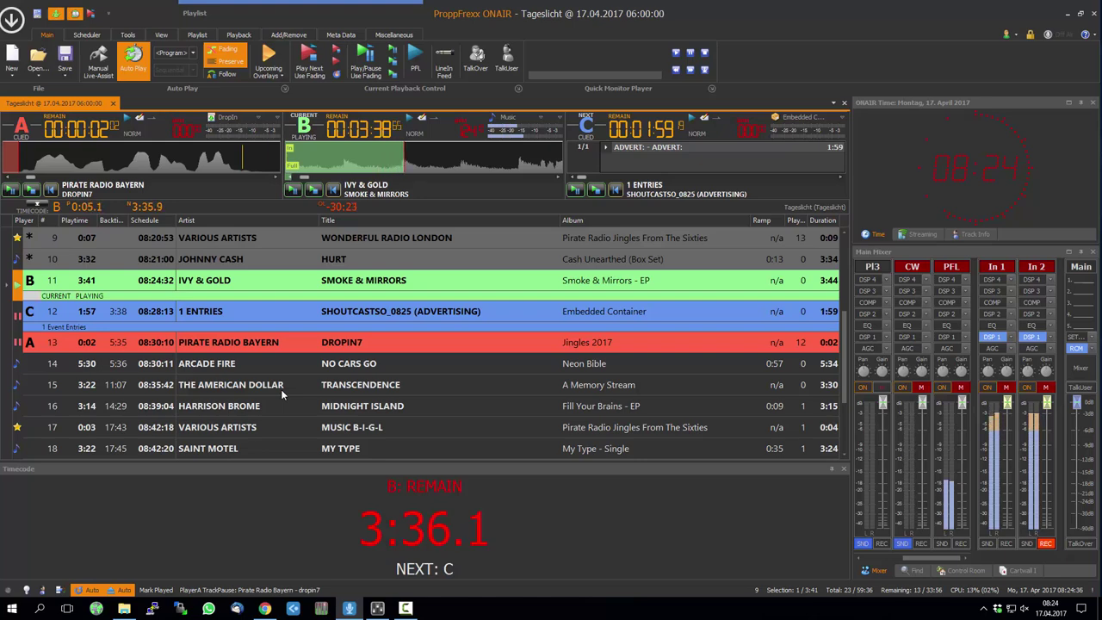
Minimize ProppFrexx ONAIR to reveal the desktop shortcuts
{"action": "mouse_move", "coordinate": [352, 611]}
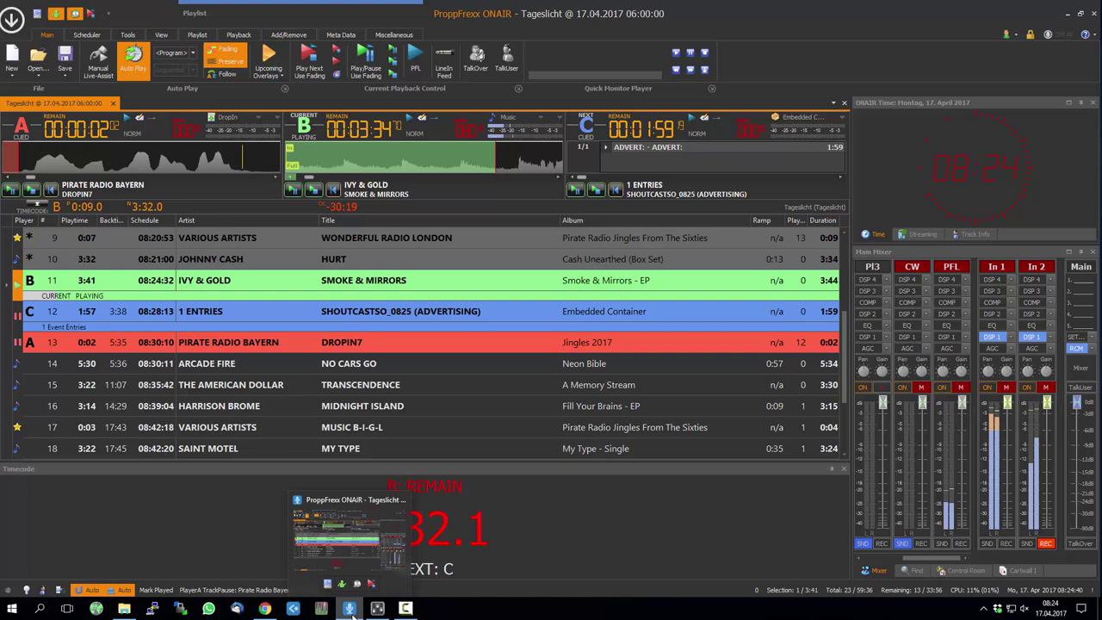
{"action": "left_click", "coordinate": [351, 612]}
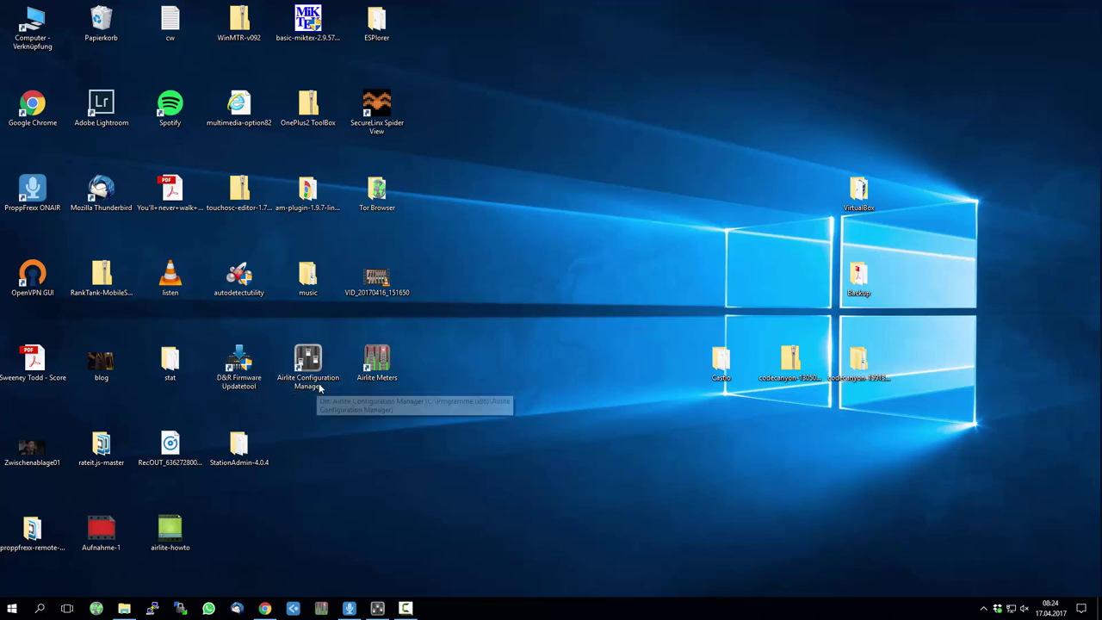
{"action": "left_click", "coordinate": [265, 375]}
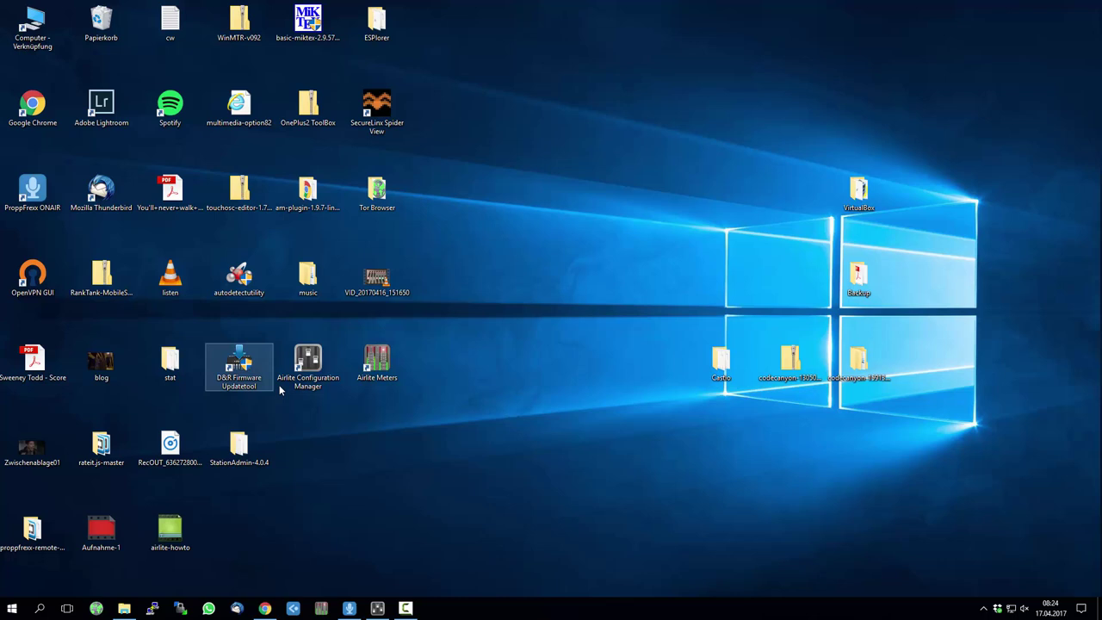
{"action": "left_click", "coordinate": [396, 433]}
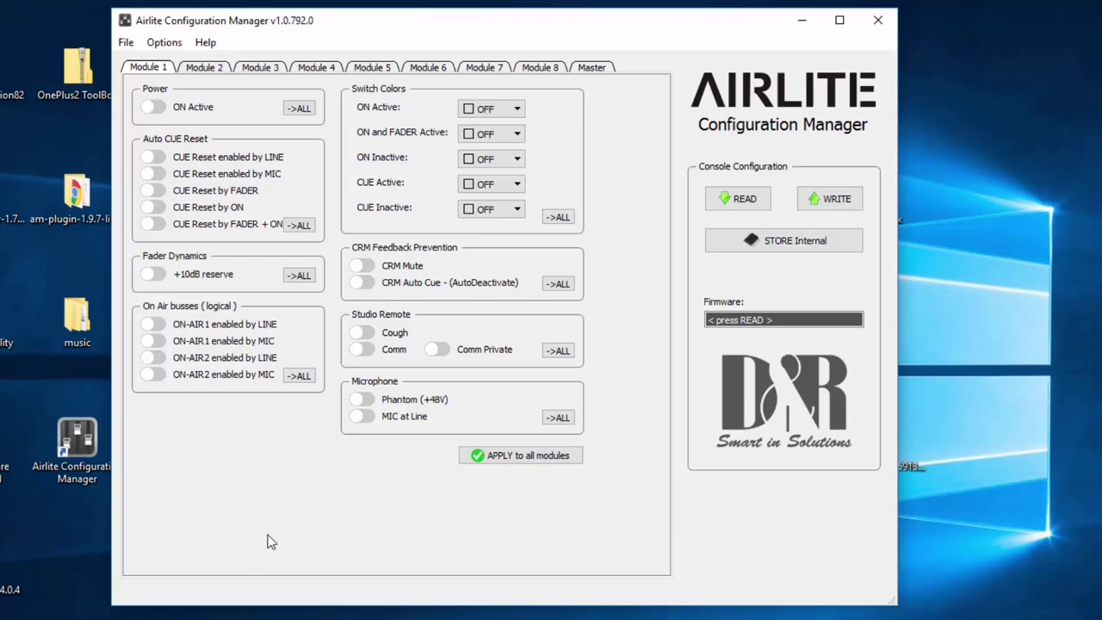
Read the console's firmware v1.11 settings, then review Modules 4, 5, 6, 8 and Master GPO
{"action": "left_click", "coordinate": [737, 199]}
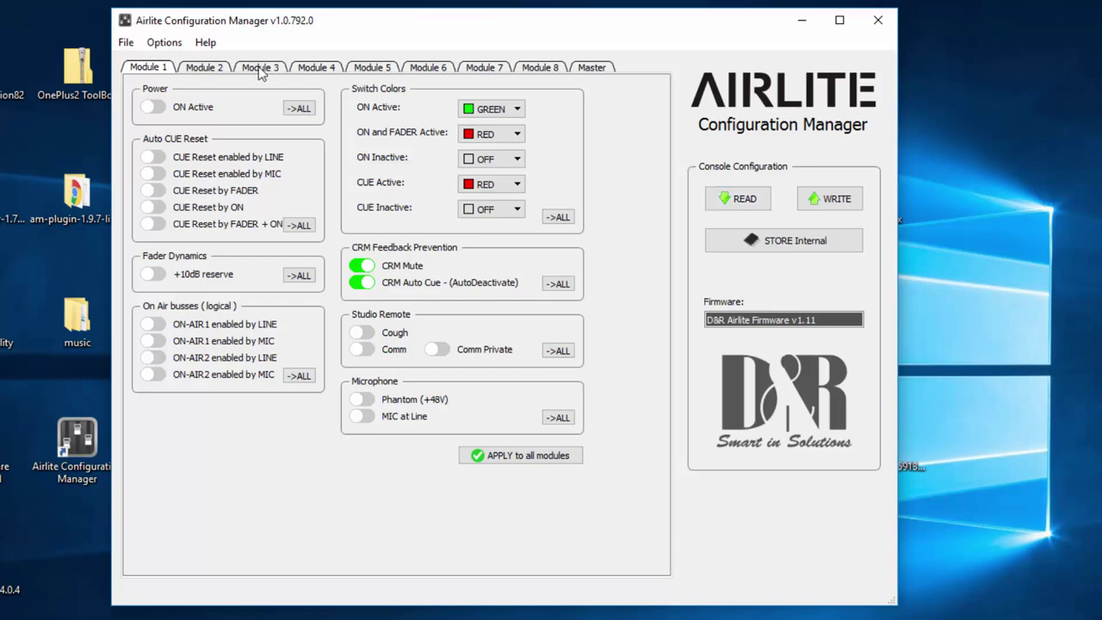
{"action": "left_click", "coordinate": [315, 69]}
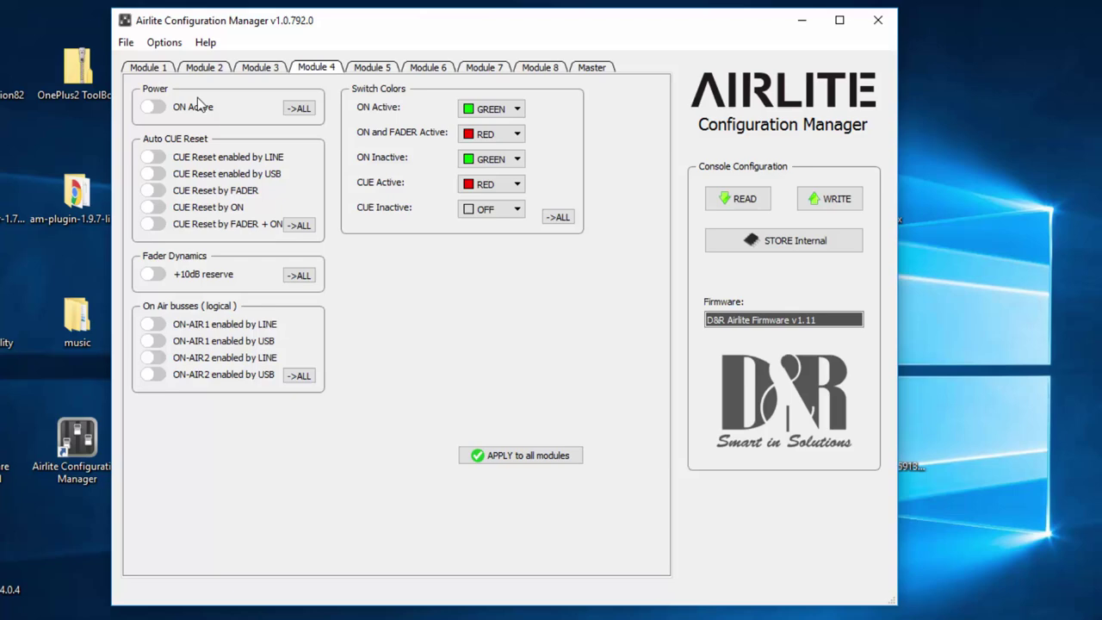
{"action": "left_click", "coordinate": [368, 66]}
{"action": "left_click", "coordinate": [443, 68]}
{"action": "left_click", "coordinate": [555, 68]}
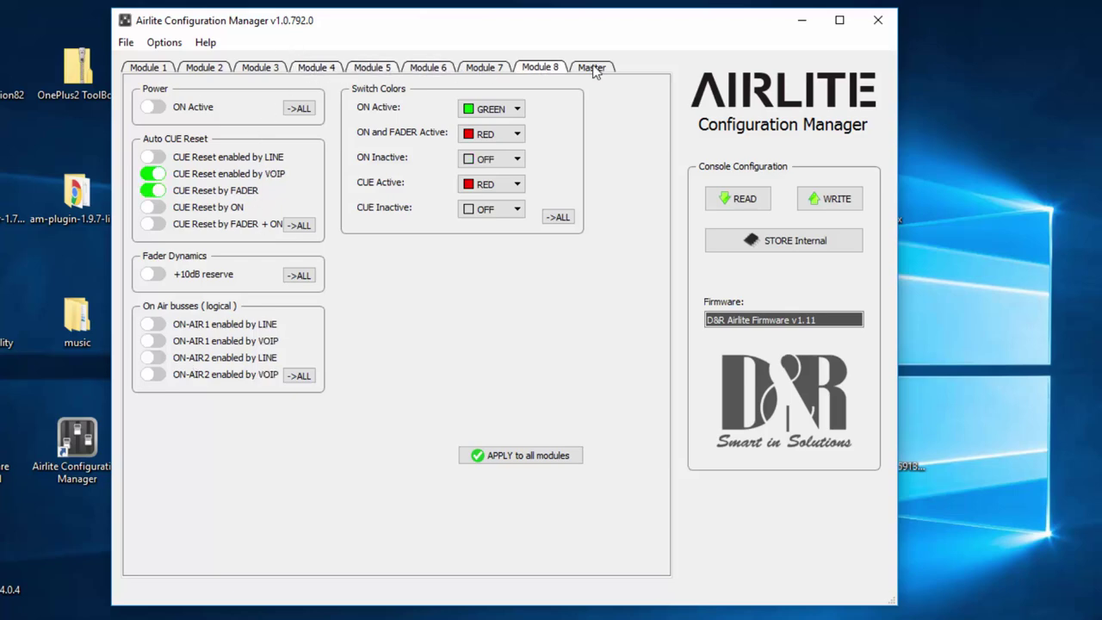
{"action": "left_click", "coordinate": [593, 69]}
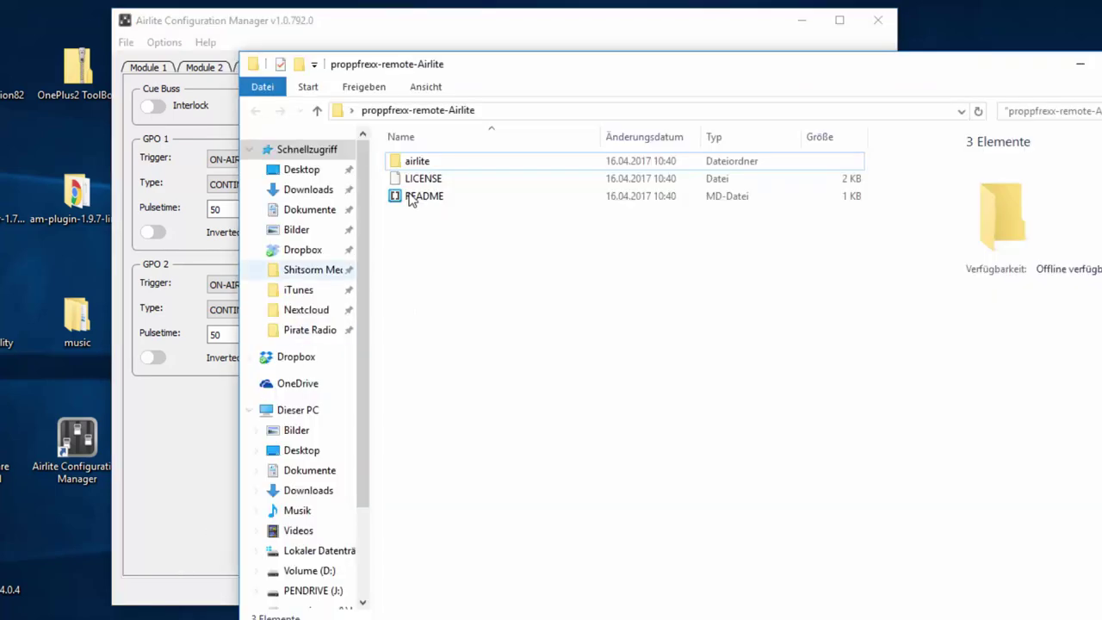
Open the airlite folder, showing its events, airlite.mixer and config preset files
{"action": "left_click", "coordinate": [429, 168]}
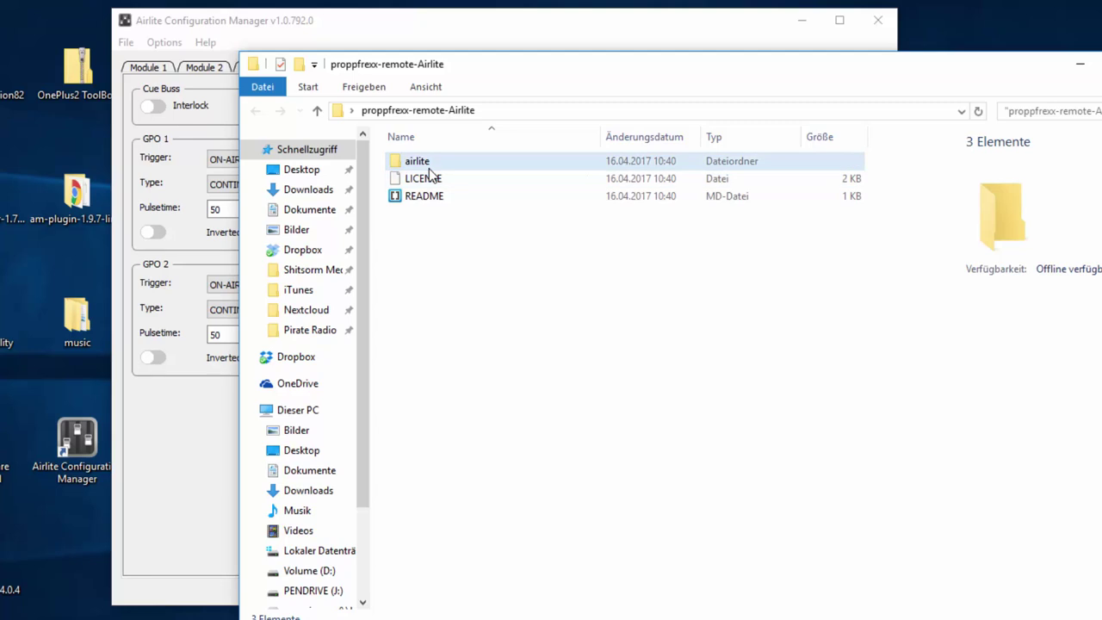
{"action": "double_click", "coordinate": [425, 175]}
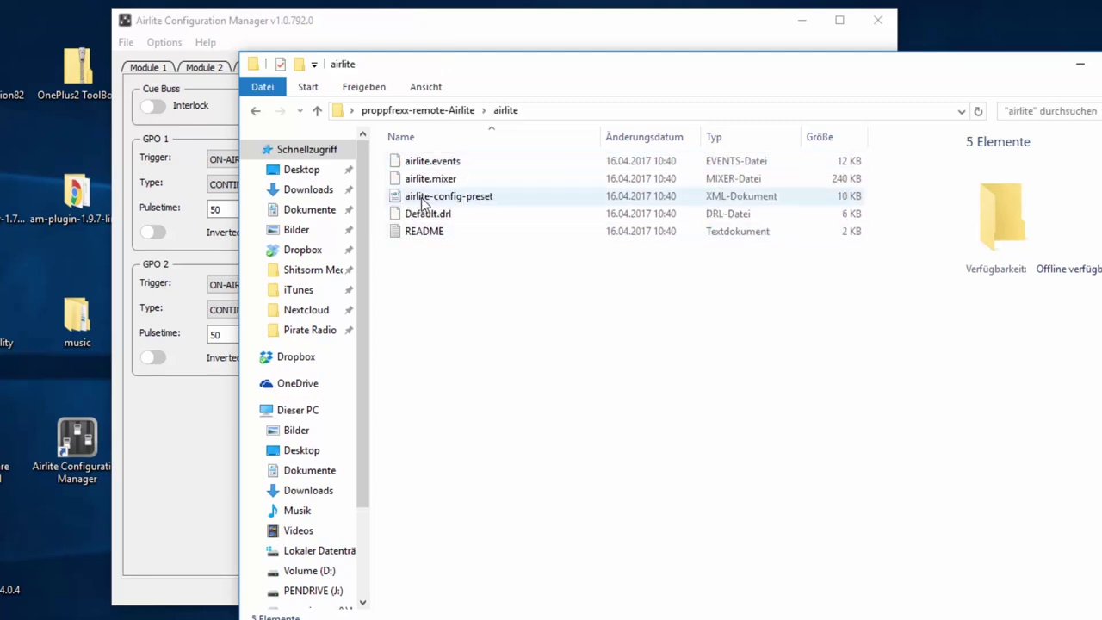
{"action": "left_click", "coordinate": [128, 44]}
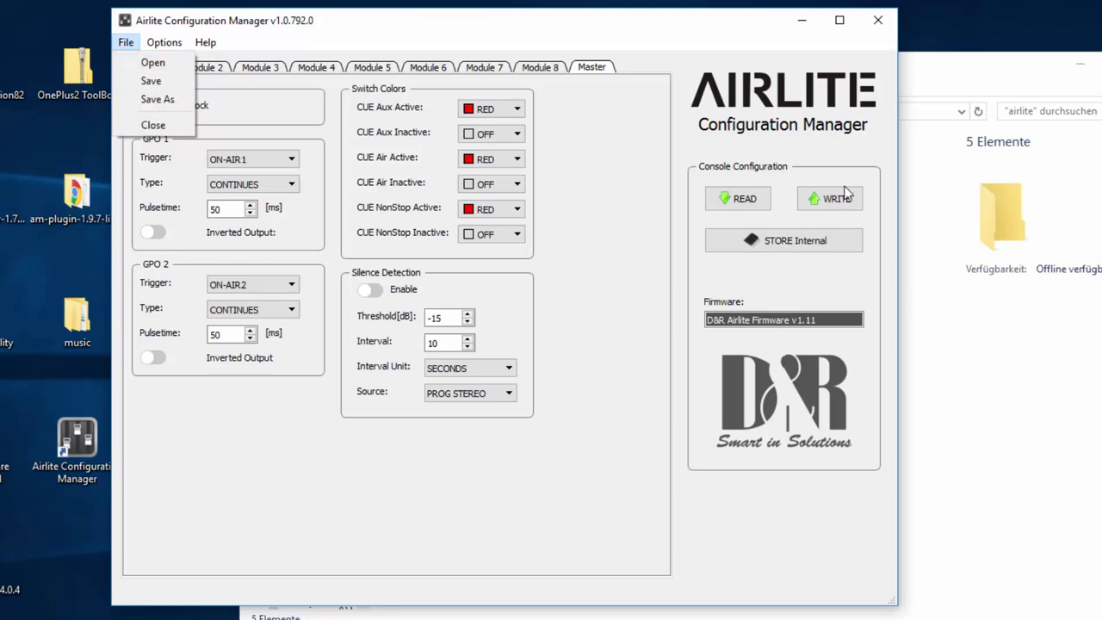
{"action": "left_click", "coordinate": [974, 459]}
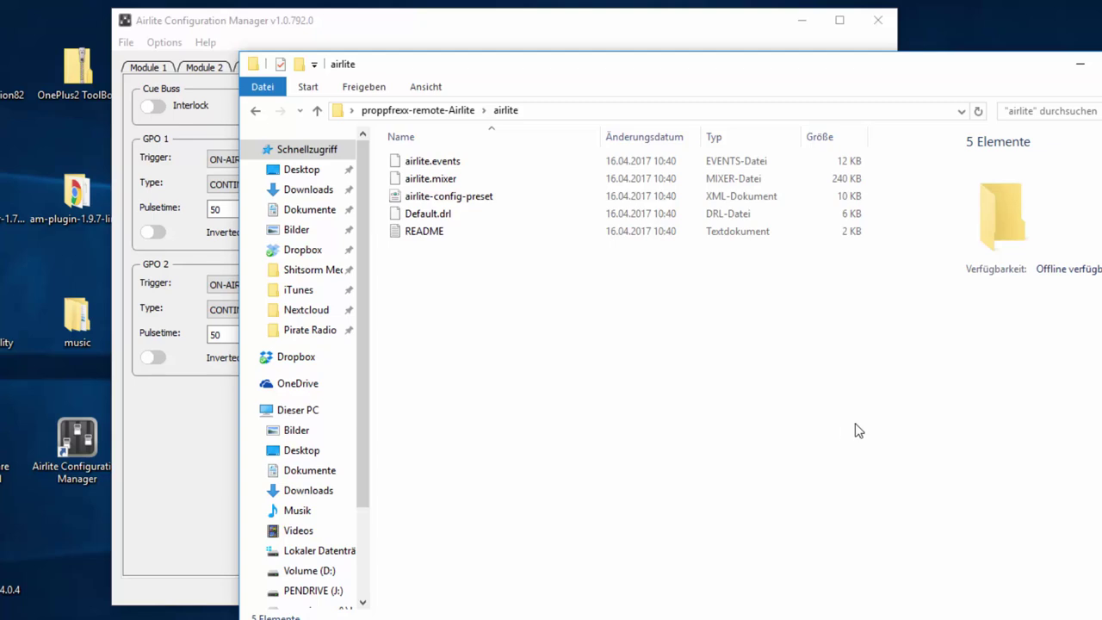
{"action": "left_click", "coordinate": [300, 33]}
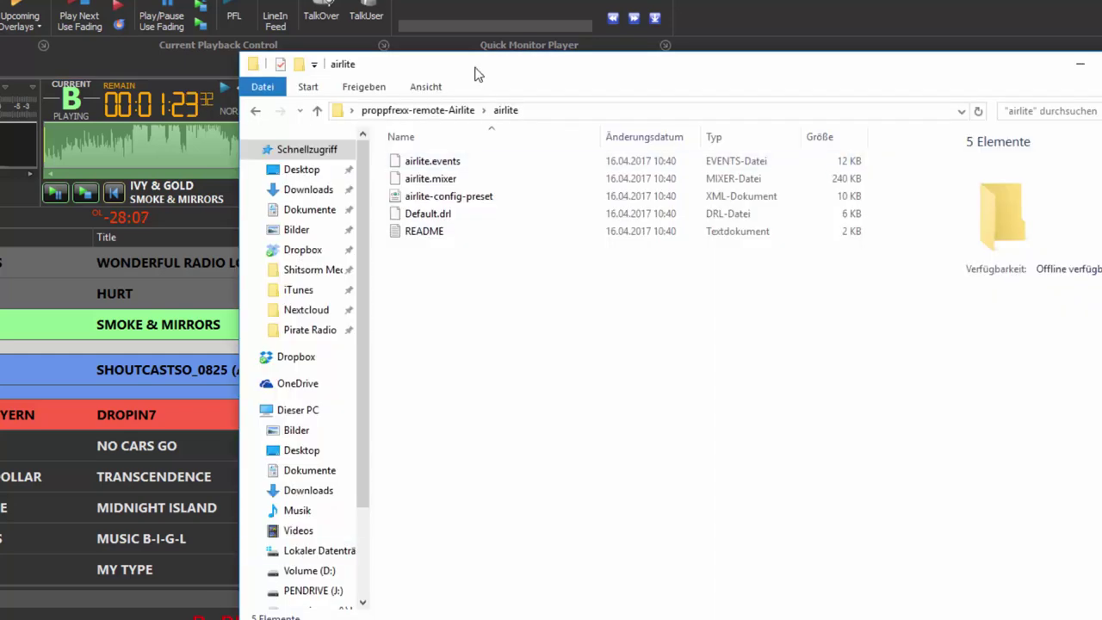
Move the airlite folder window aside, select airlite.mixer, and switch back to ProppFrexx
{"action": "left_click_drag", "start_coordinate": [474, 69], "coordinate": [271, 83]}
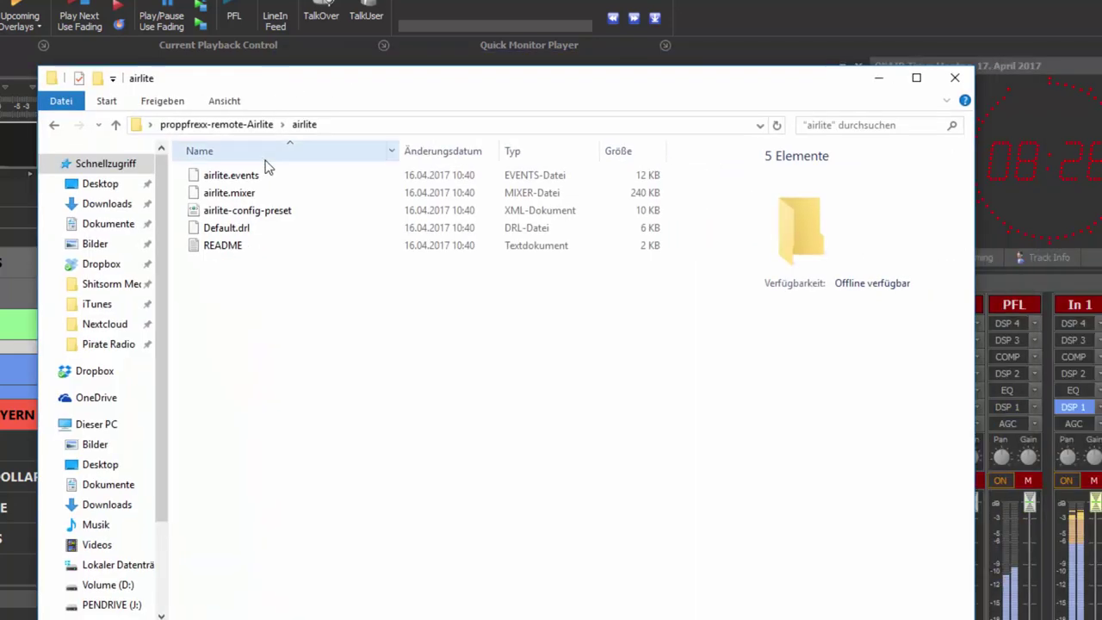
{"action": "left_click", "coordinate": [246, 195]}
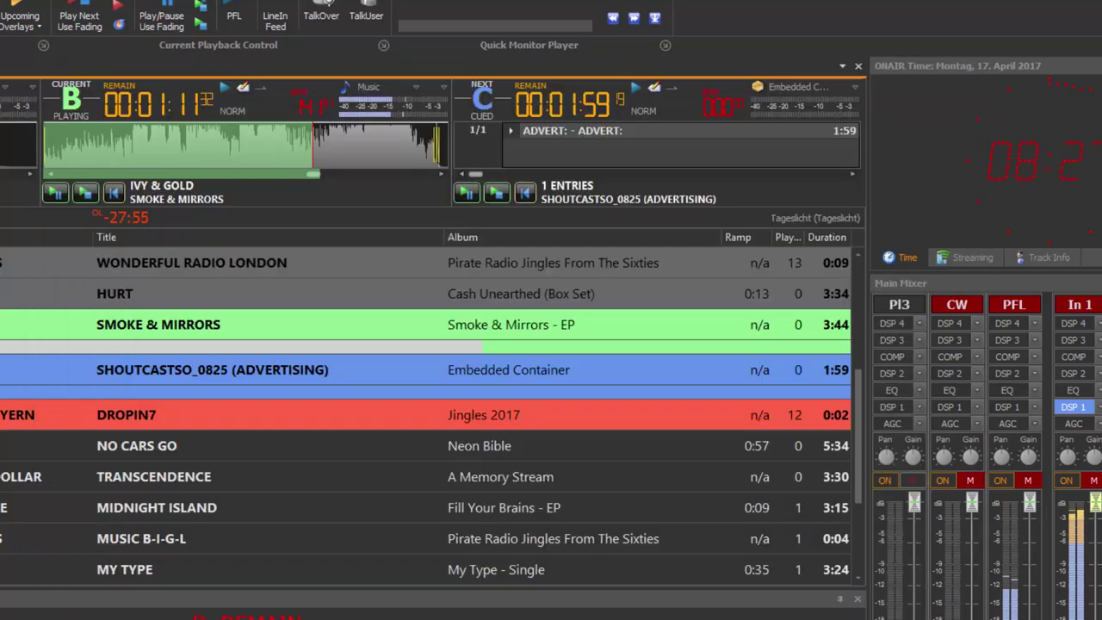
{"action": "key", "text": "alt+Tab"}
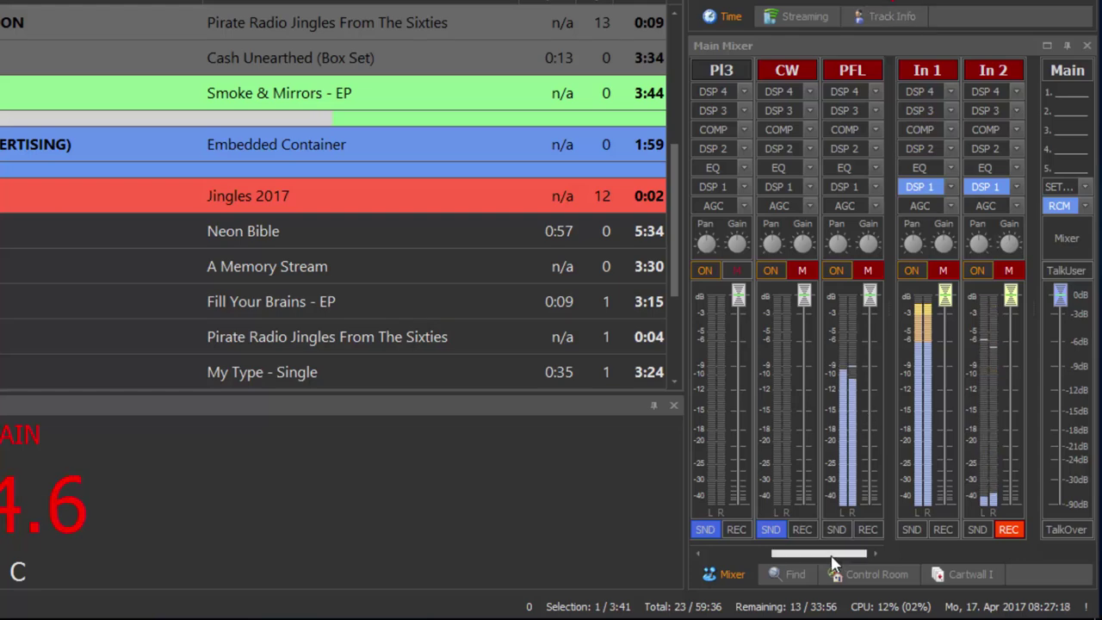
Scroll the Main Mixer from the Pl1–Pl3 strips across to CW, PFL, In 1 and In 2
{"action": "left_click", "coordinate": [764, 554]}
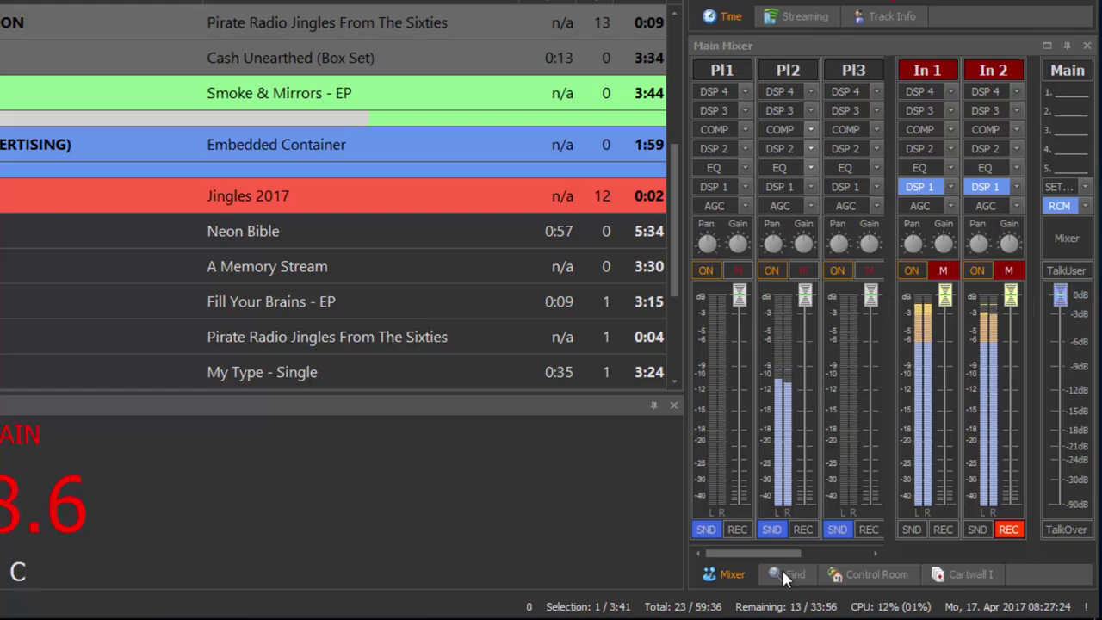
{"action": "left_click", "coordinate": [868, 555]}
{"action": "left_click", "coordinate": [868, 555]}
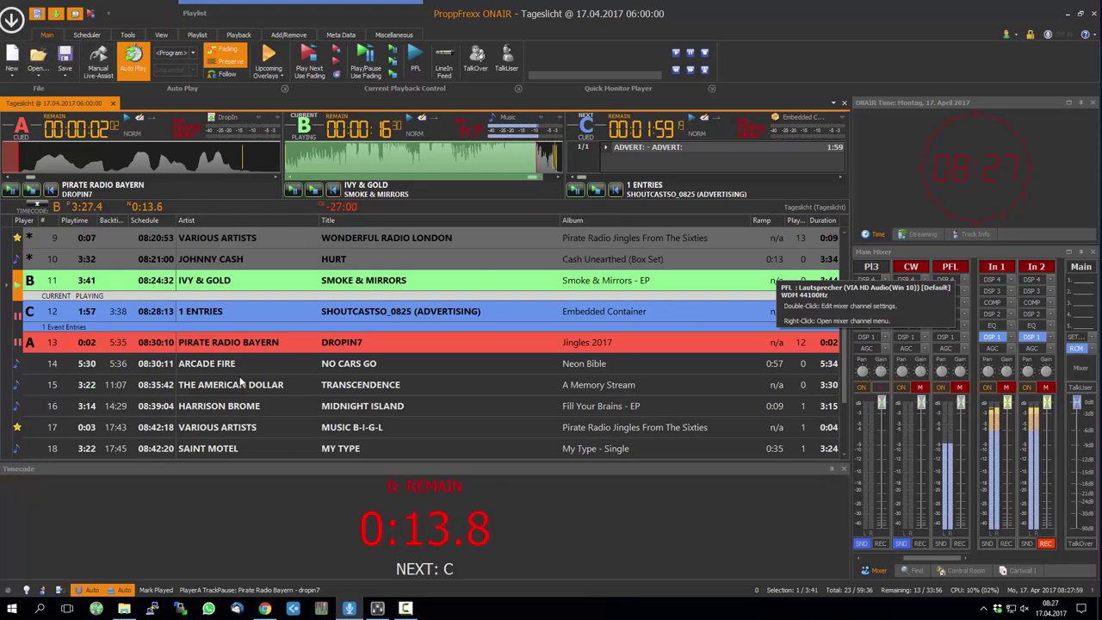
Open Settings and Options with F12 and show the Input/Output page listing Pl1–Pl3, CW, PFL, In 1, In 2
{"action": "key", "text": "F12"}
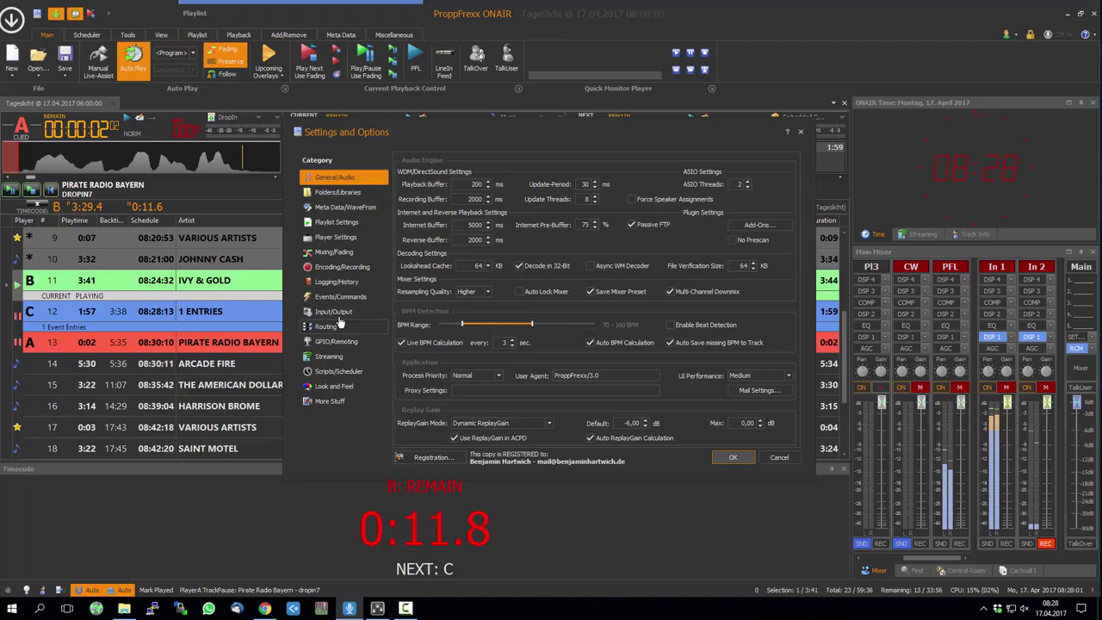
{"action": "left_click", "coordinate": [336, 313]}
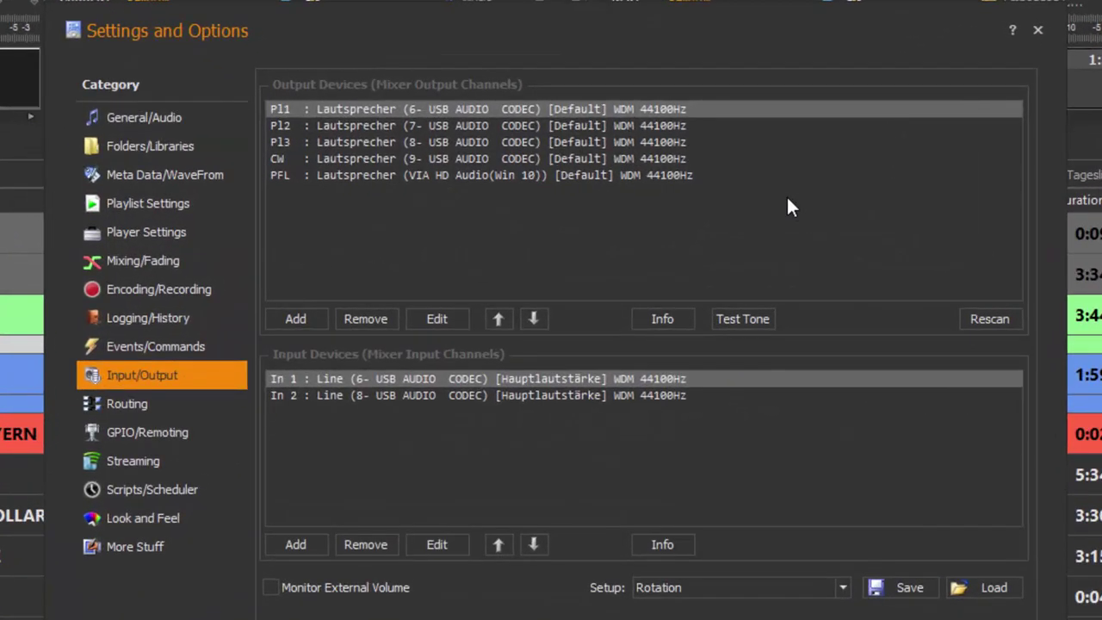
{"action": "mouse_move", "coordinate": [789, 200]}
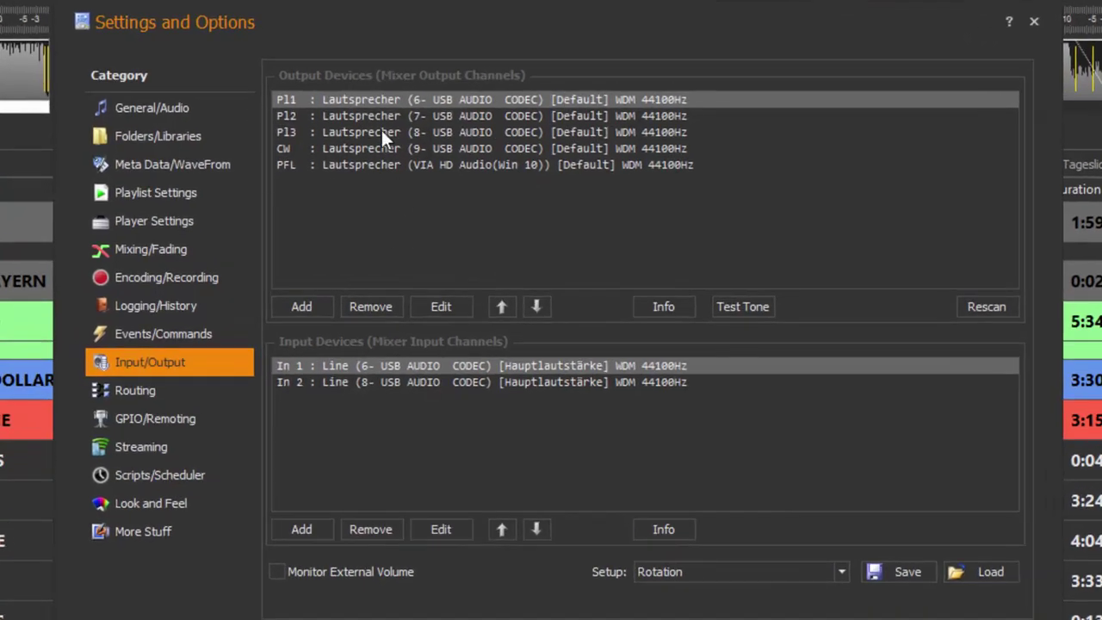
Inspect Pl1's output device, keep Lautsprecher (6- USB AUDIO CODEC), and cancel without changes
{"action": "double_click", "coordinate": [341, 102]}
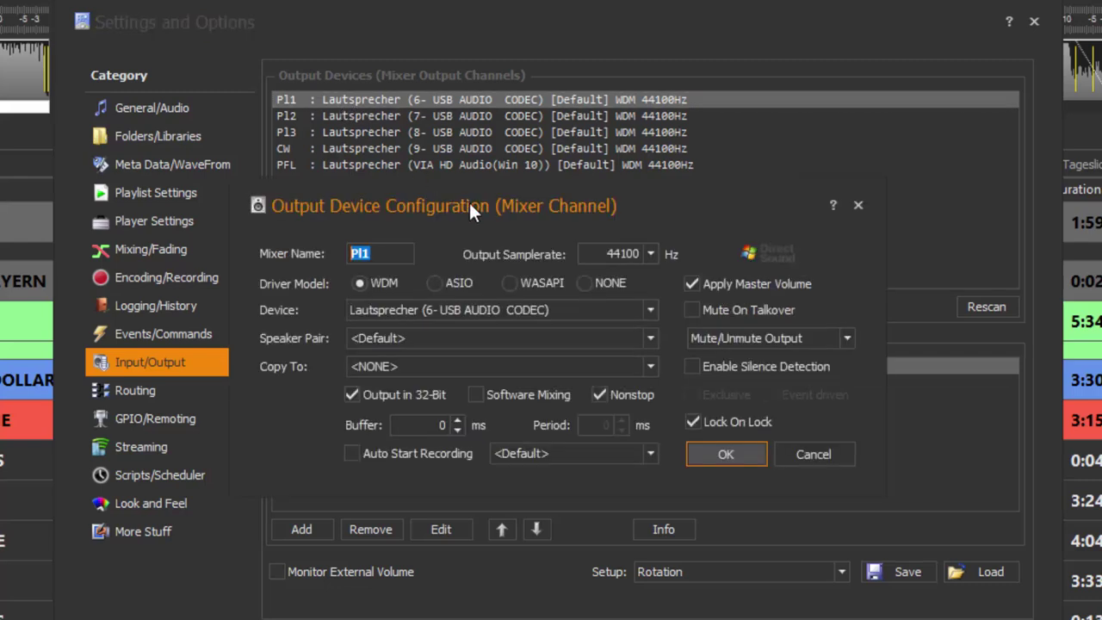
{"action": "left_click_drag", "start_coordinate": [469, 231], "coordinate": [520, 217]}
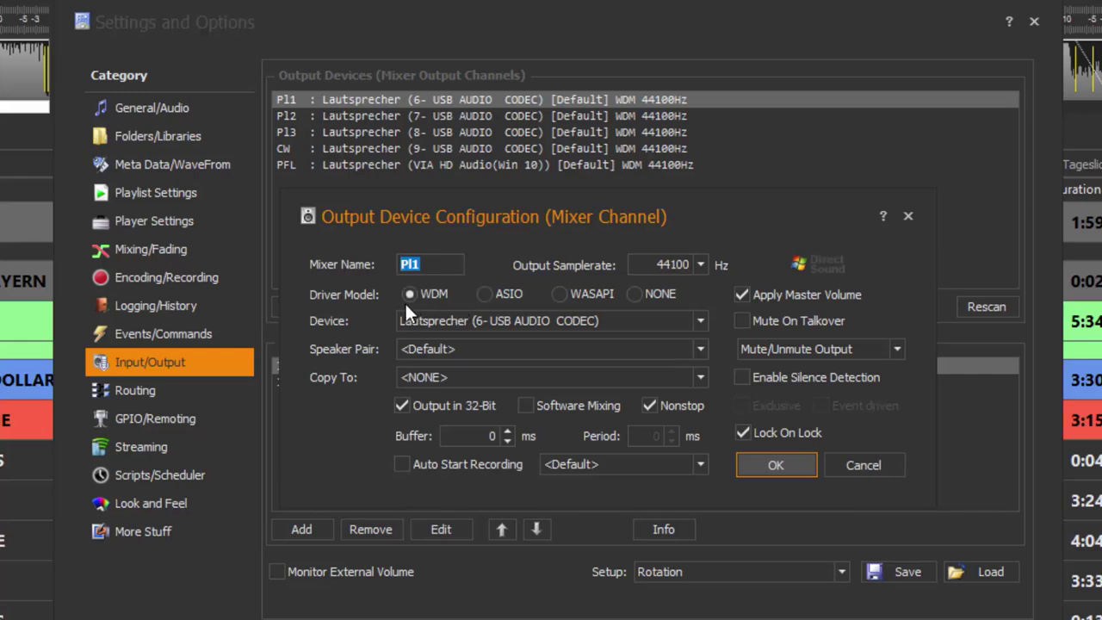
{"action": "left_click", "coordinate": [699, 320]}
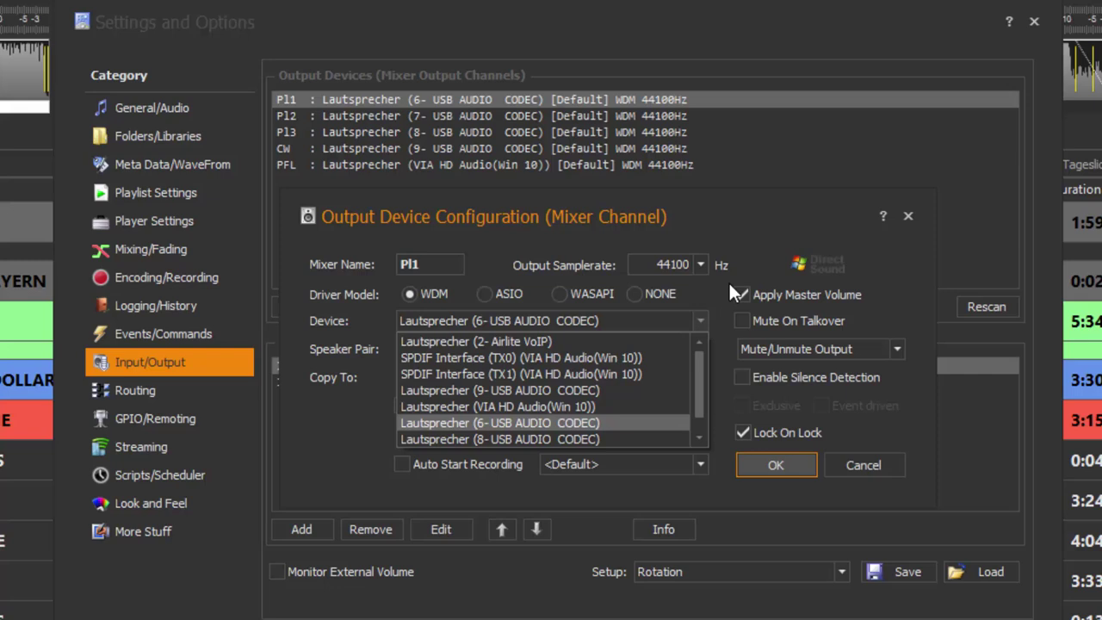
{"action": "left_click", "coordinate": [638, 186]}
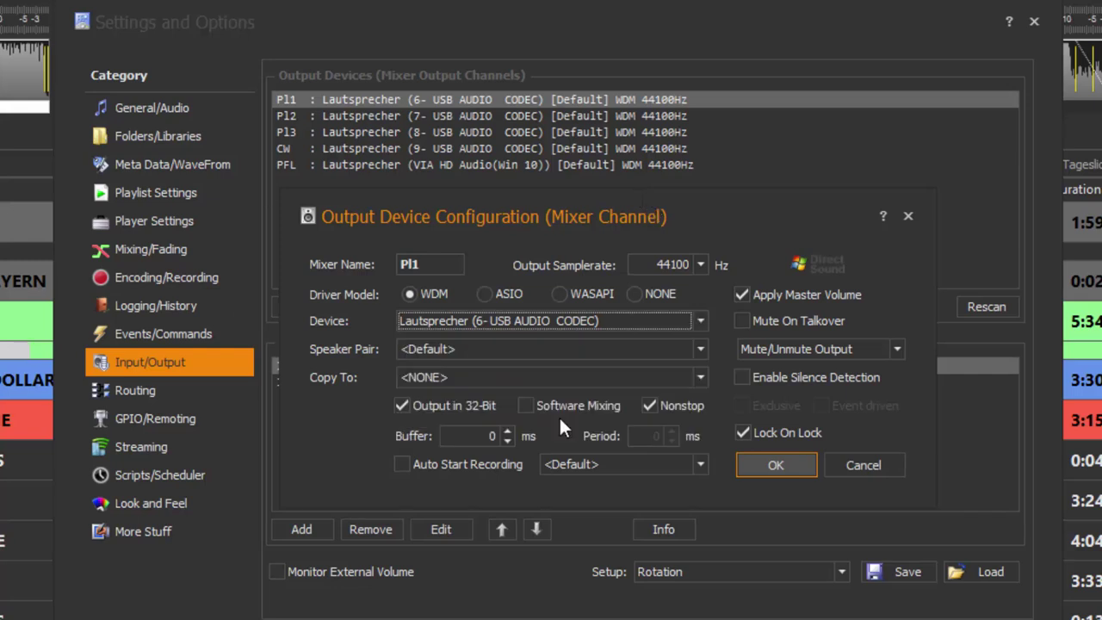
{"action": "left_click", "coordinate": [864, 465]}
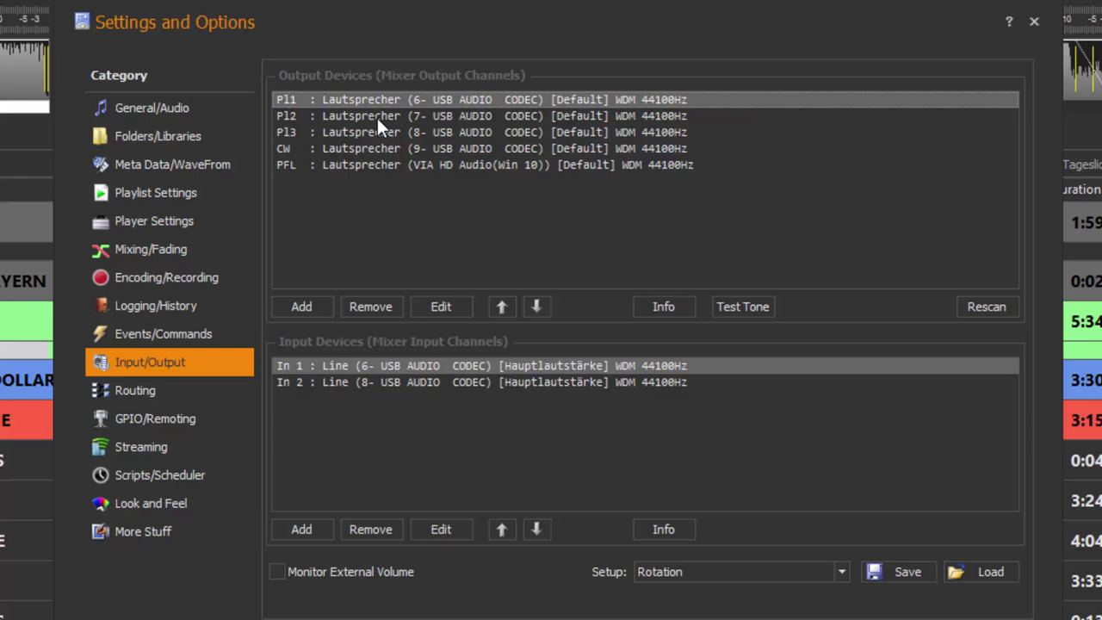
{"action": "key", "text": "Down"}
{"action": "key", "text": "Down"}
{"action": "key", "text": "Down"}
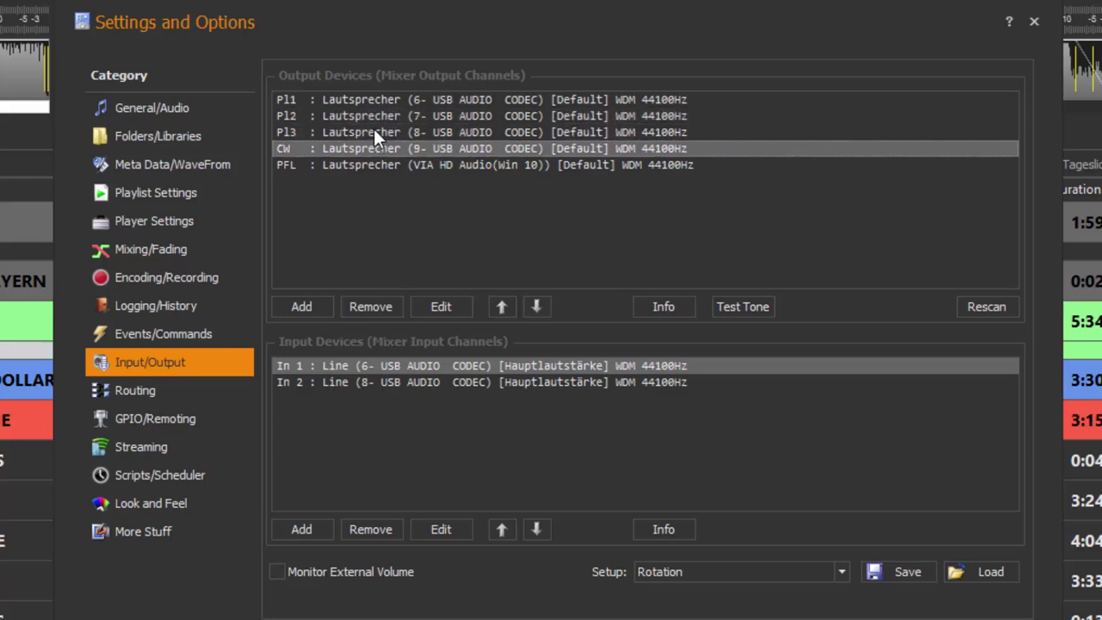
{"action": "key", "text": "Up"}
{"action": "key", "text": "Up"}
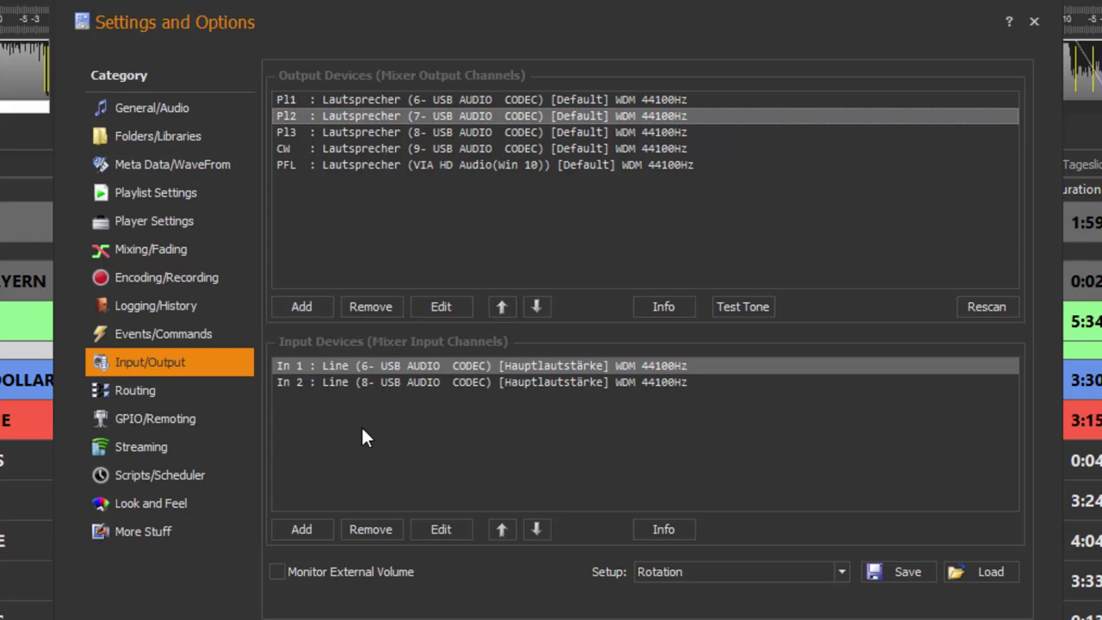
{"action": "mouse_move", "coordinate": [363, 430]}
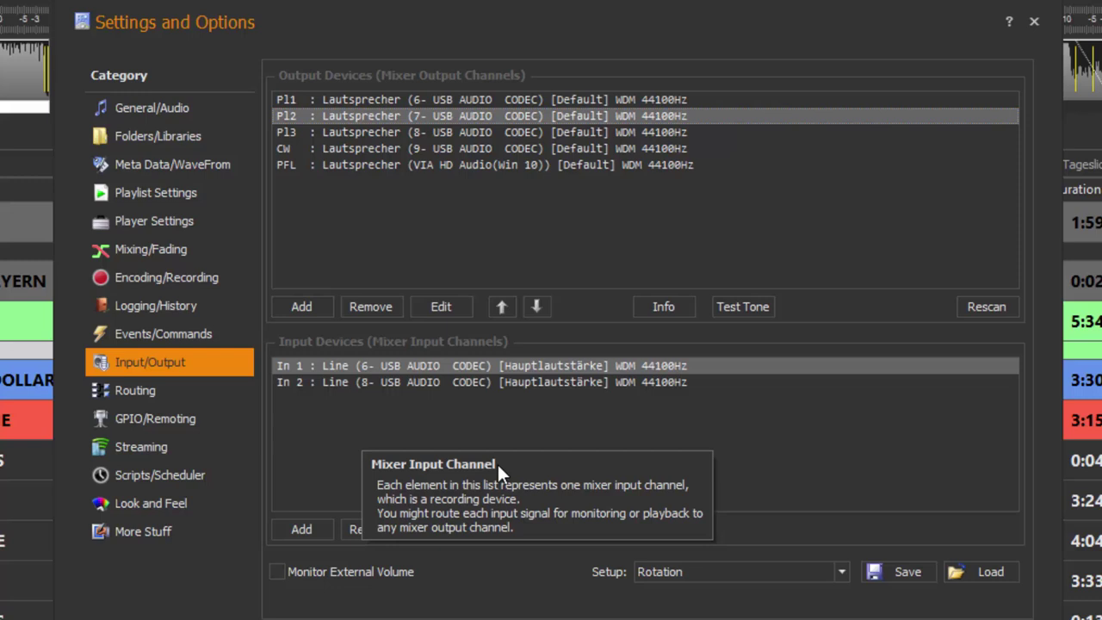
{"action": "double_click", "coordinate": [477, 381]}
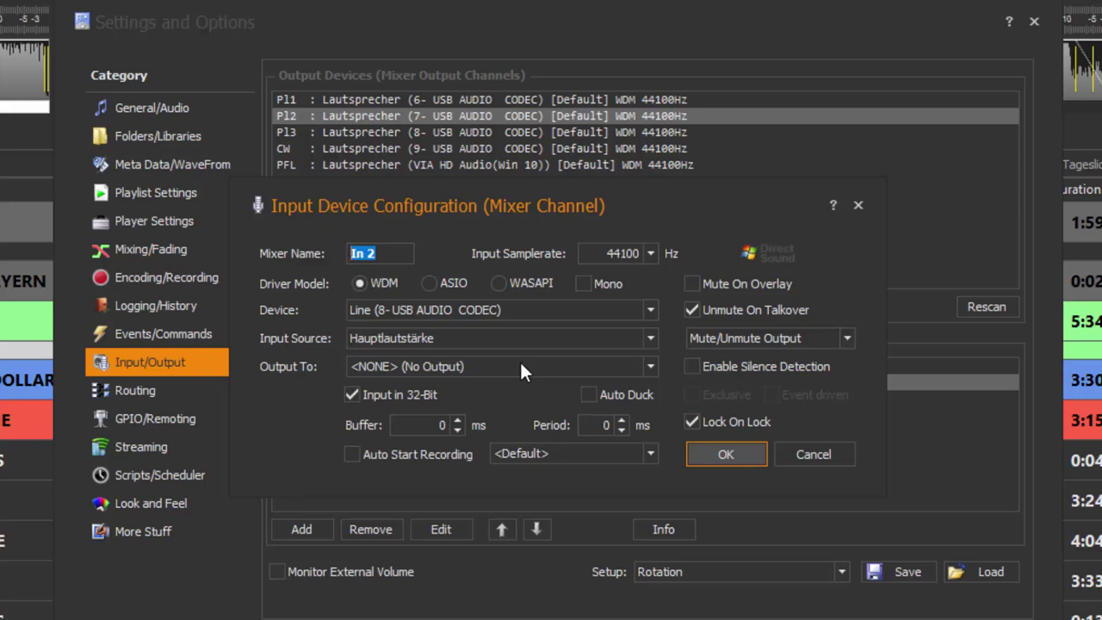
{"action": "key", "text": "Return"}
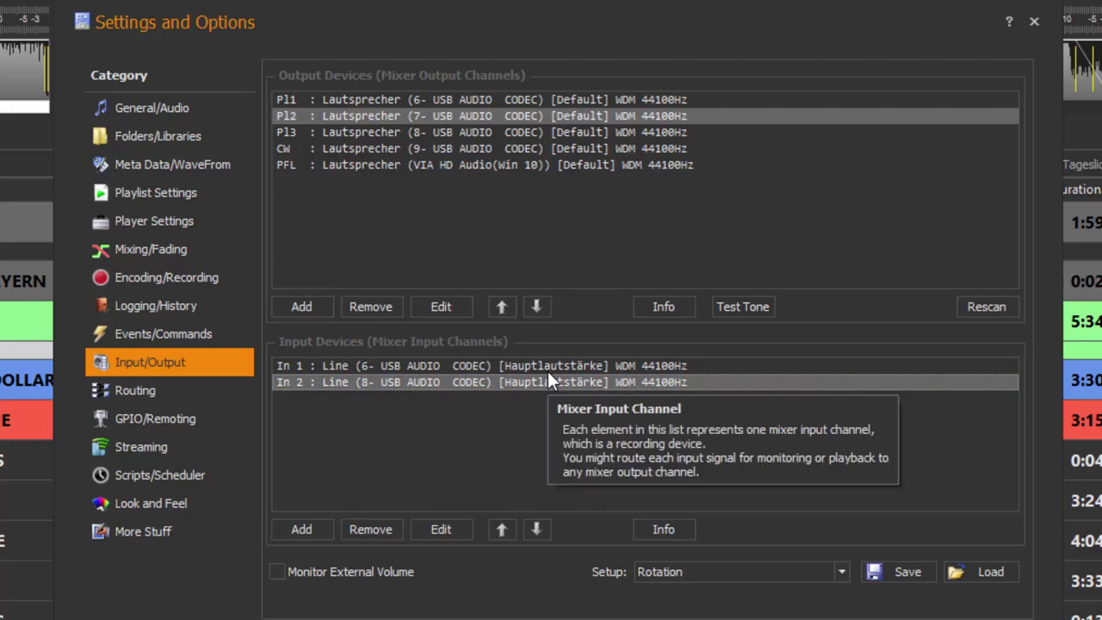
Show the Routing page with DJ Players A–C on Pl1–Pl3 and Player D on CW
{"action": "left_click", "coordinate": [164, 392]}
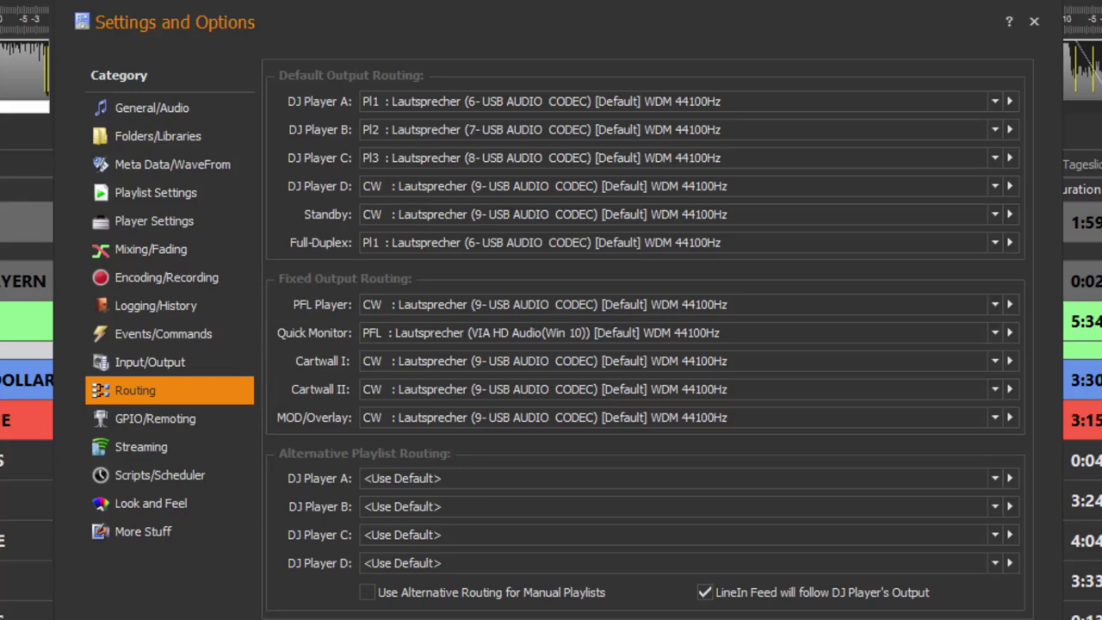
Open a new Explorer window at C: and enter the user's profile folder under Benutzer
{"action": "key", "text": "alt+Tab"}
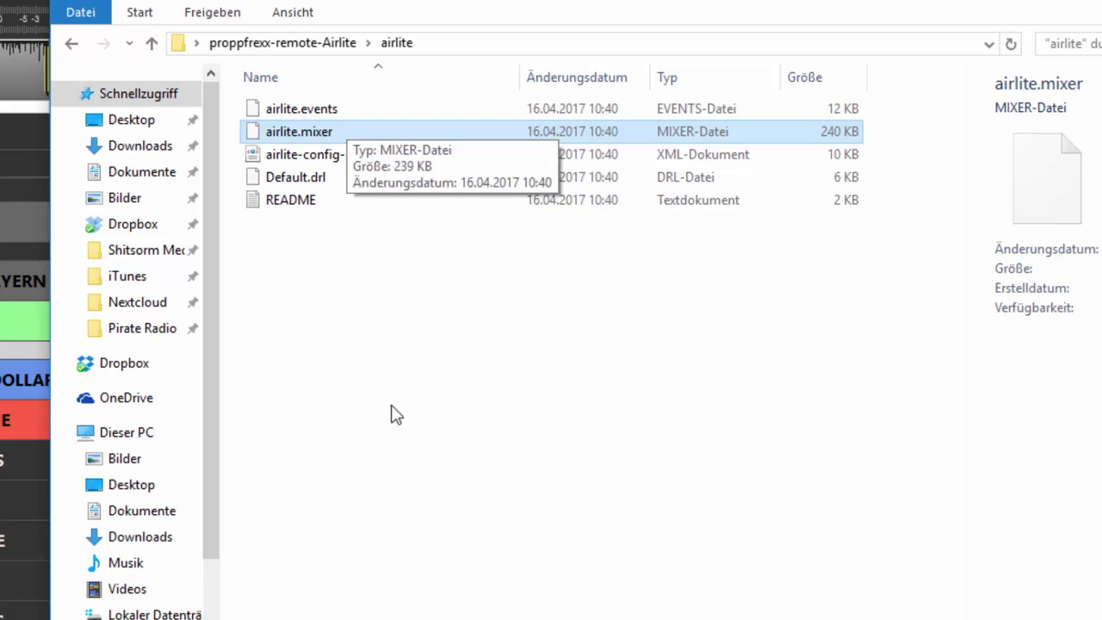
{"action": "left_click", "coordinate": [387, 556]}
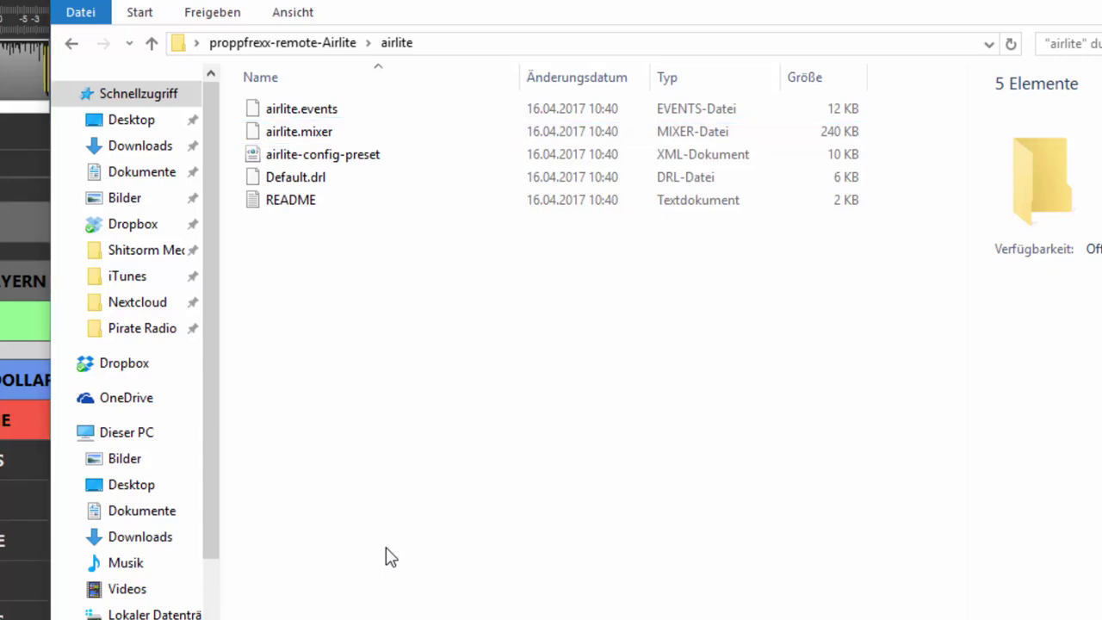
{"action": "key", "text": "ctrl+n"}
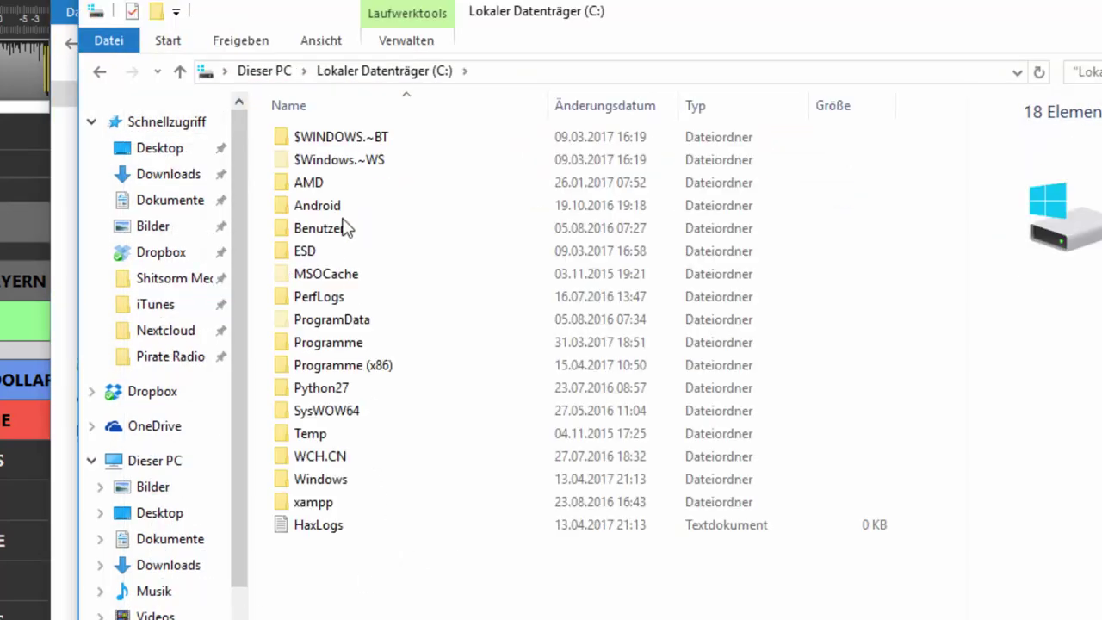
{"action": "double_click", "coordinate": [345, 231]}
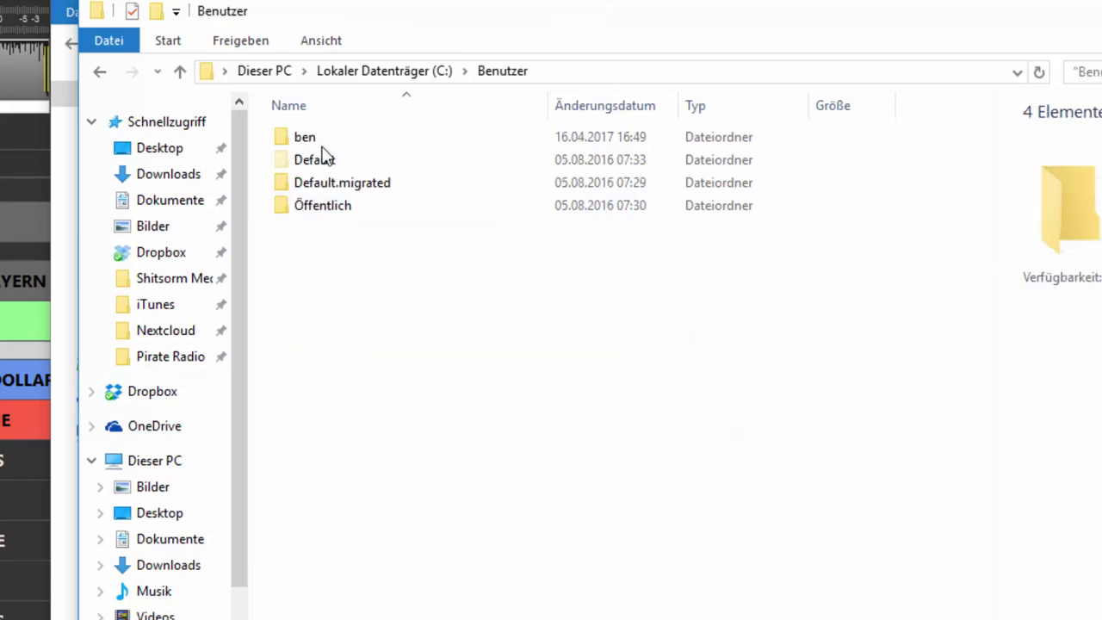
{"action": "left_click", "coordinate": [323, 146]}
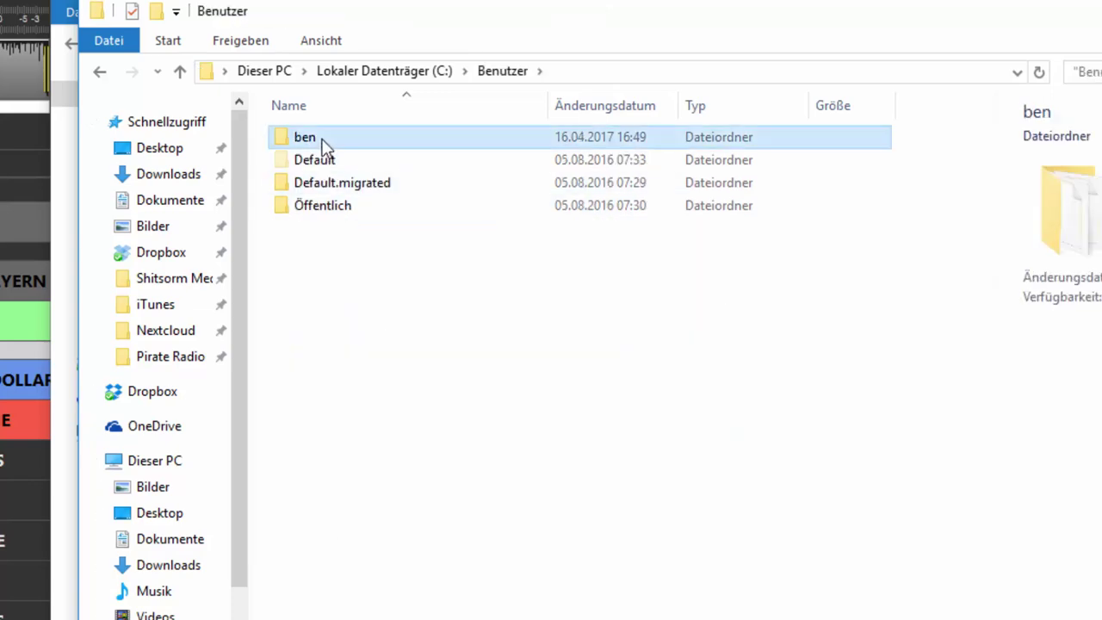
{"action": "double_click", "coordinate": [323, 146]}
Go through AppData > Roaming > radio42 > ProppFrexx ONAIR into the 4.0 folder
{"action": "scroll", "coordinate": [387, 382], "scroll_direction": "down", "scroll_amount": 7}
{"action": "scroll", "coordinate": [357, 370], "scroll_direction": "up", "scroll_amount": 7}
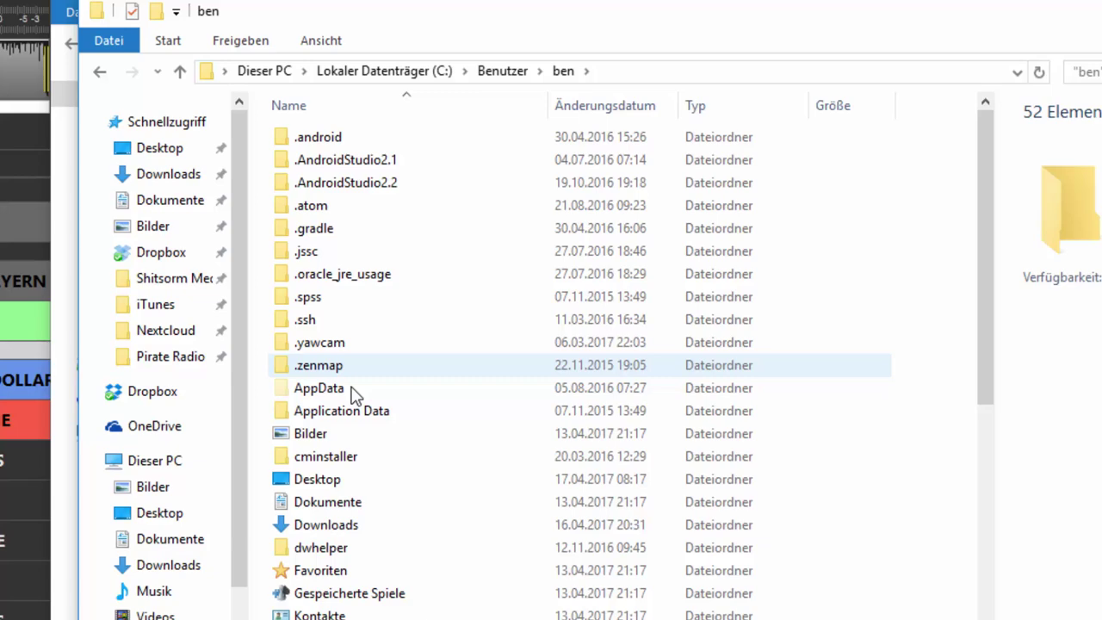
{"action": "double_click", "coordinate": [353, 392]}
{"action": "double_click", "coordinate": [353, 183]}
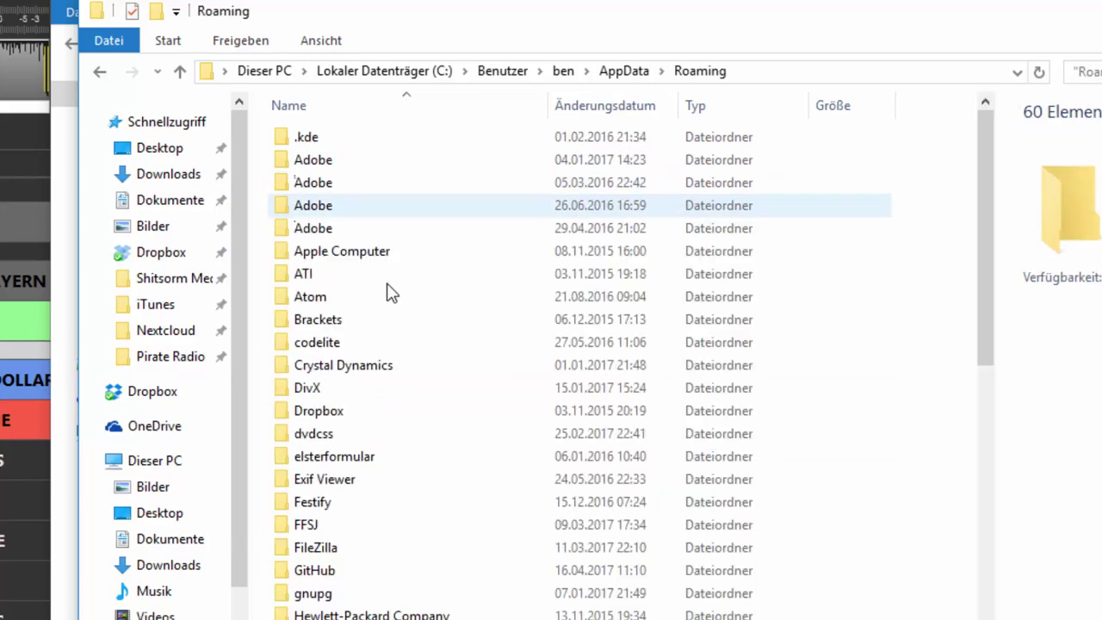
{"action": "scroll", "coordinate": [389, 293], "scroll_direction": "down", "scroll_amount": 10}
{"action": "double_click", "coordinate": [335, 386]}
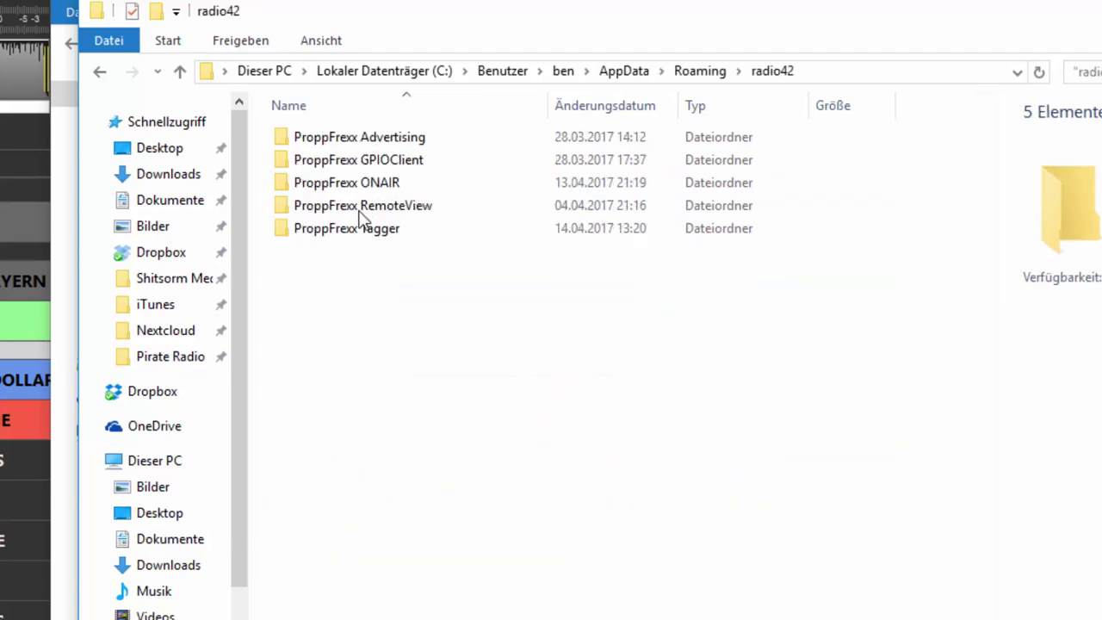
{"action": "double_click", "coordinate": [364, 186]}
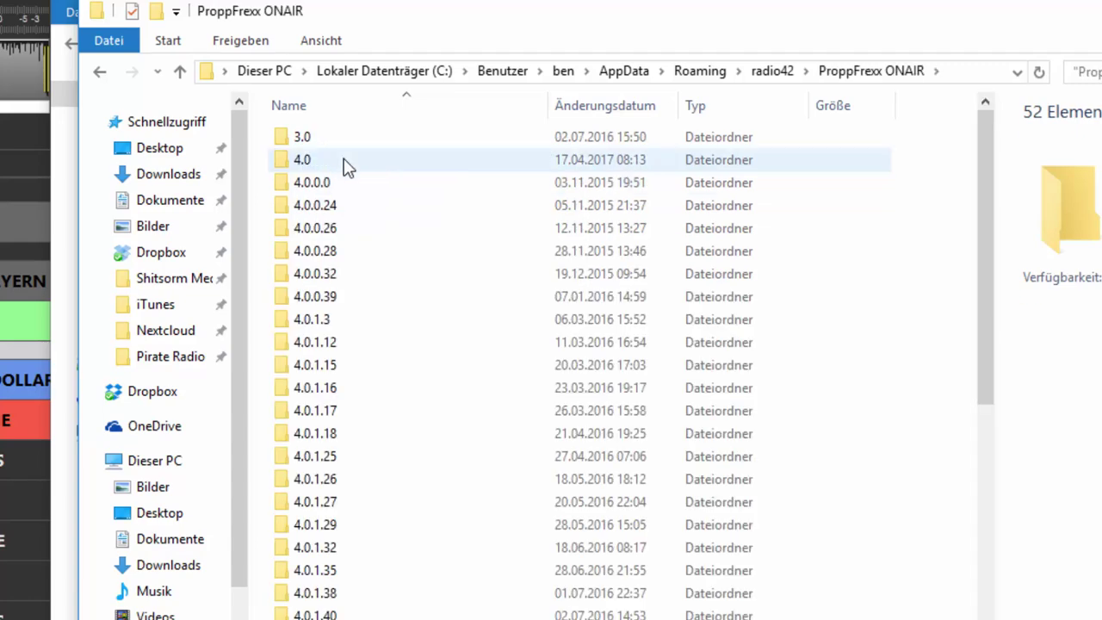
{"action": "double_click", "coordinate": [347, 166]}
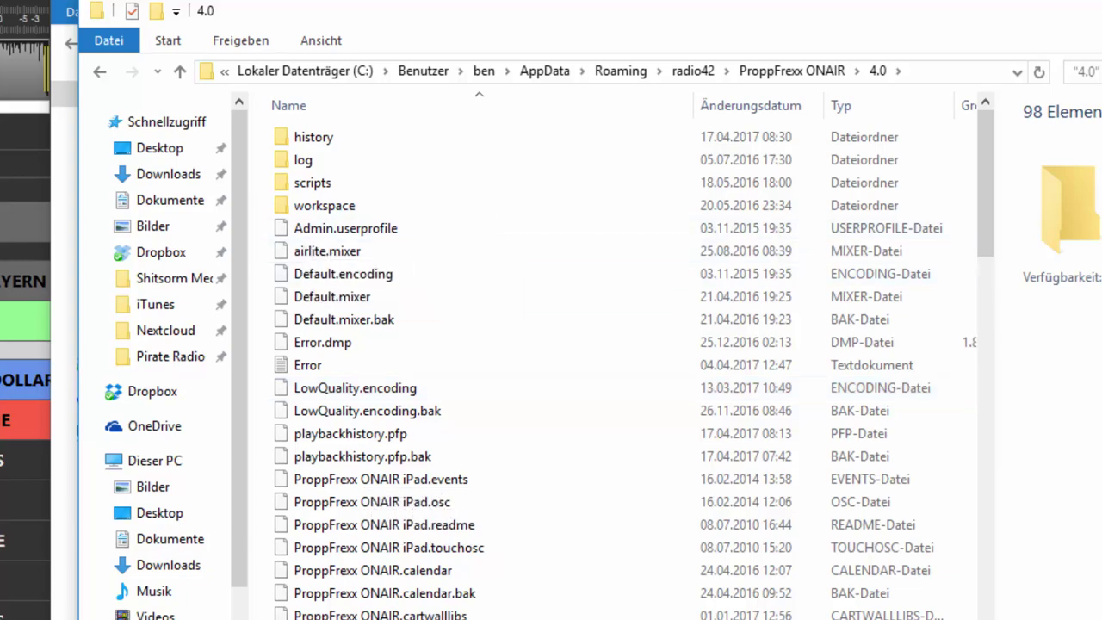
Return to the Input/Output page and review the saved mixer setups, airlite and Default
{"action": "key", "text": "alt+Tab"}
{"action": "key", "text": "alt+Tab"}
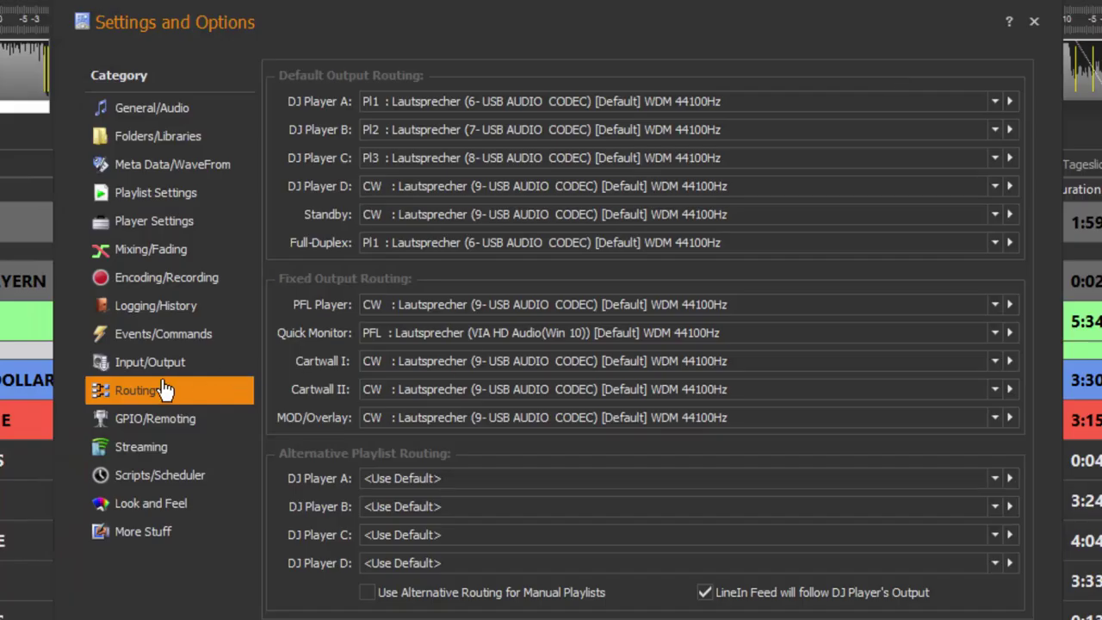
{"action": "key", "text": "Up"}
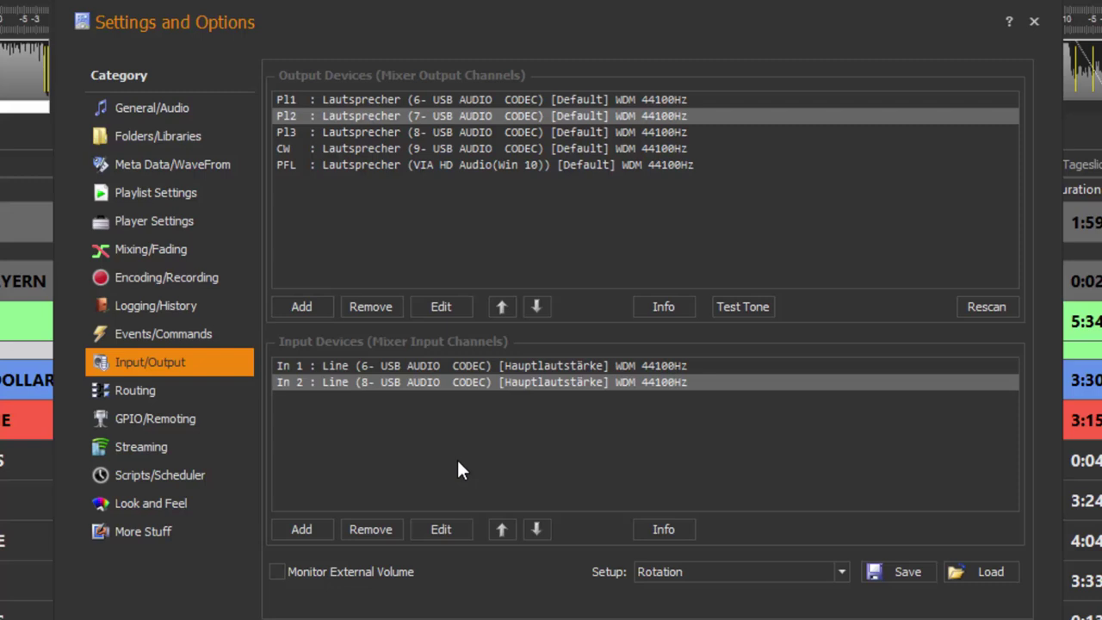
{"action": "left_click", "coordinate": [841, 576]}
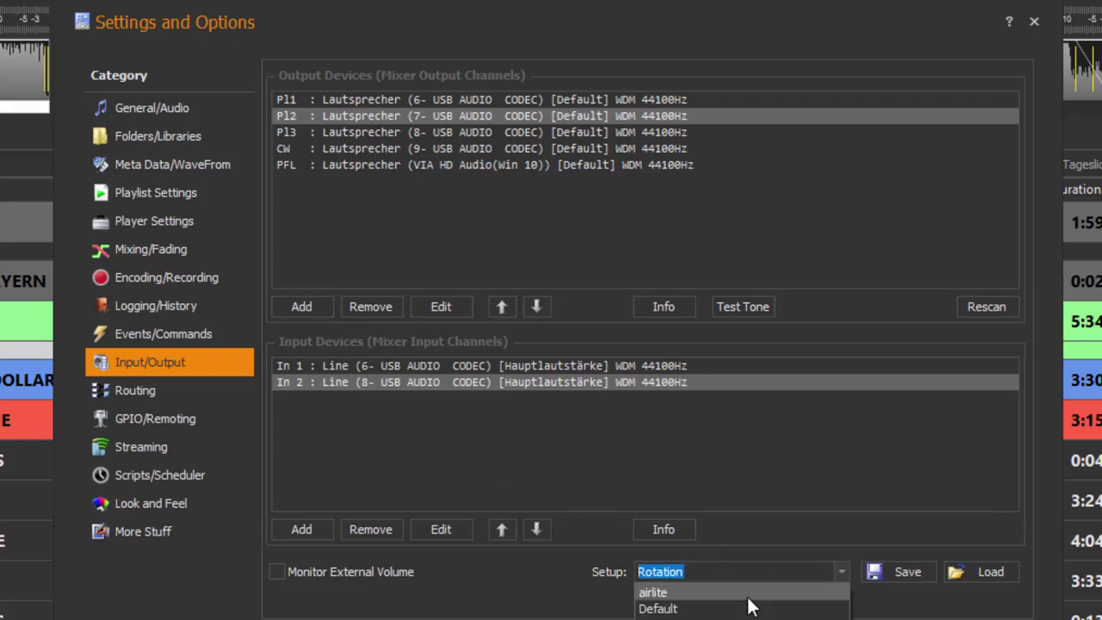
{"action": "left_click", "coordinate": [431, 601]}
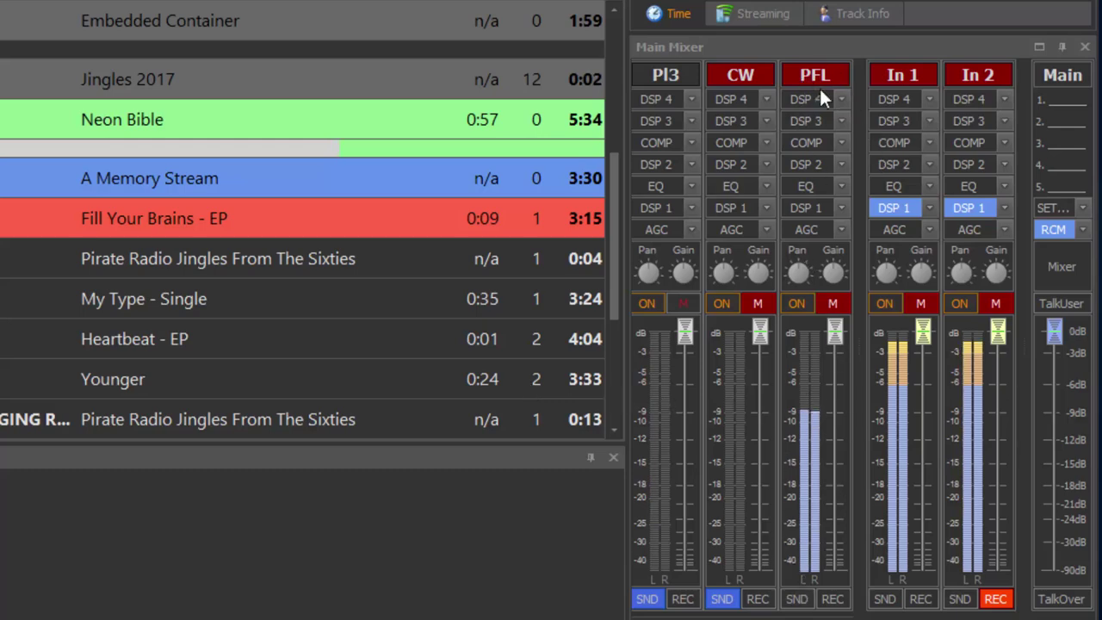
Scroll to the Pl1 strip and set its SND menu's Auto SND2 option to No PFL
{"action": "scroll", "coordinate": [645, 597], "scroll_direction": "up", "scroll_amount": 2}
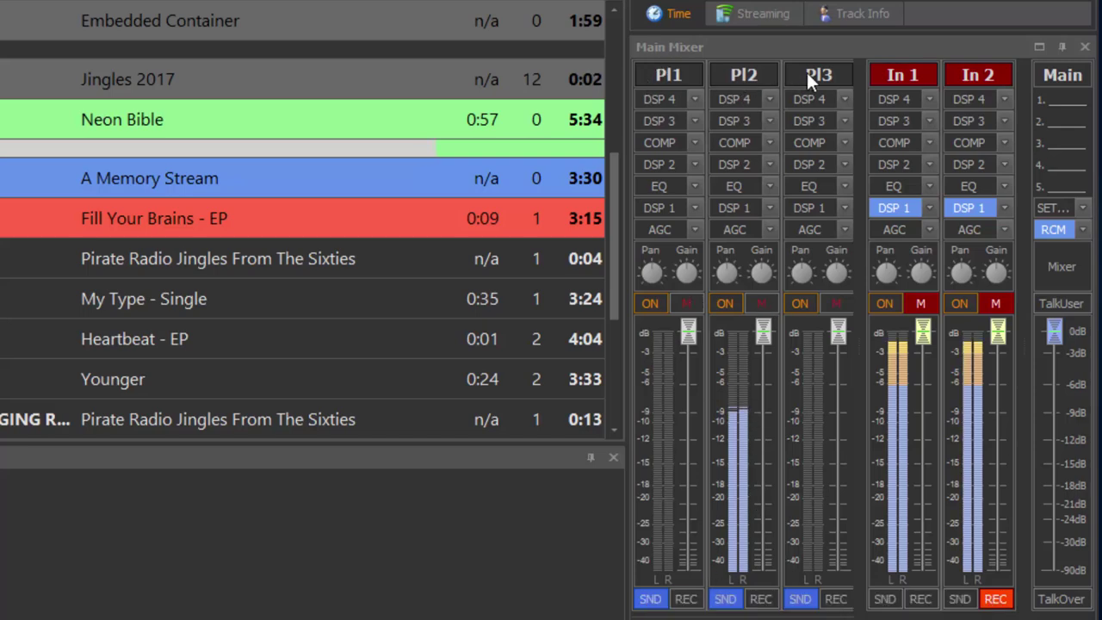
{"action": "left_click", "coordinate": [648, 599]}
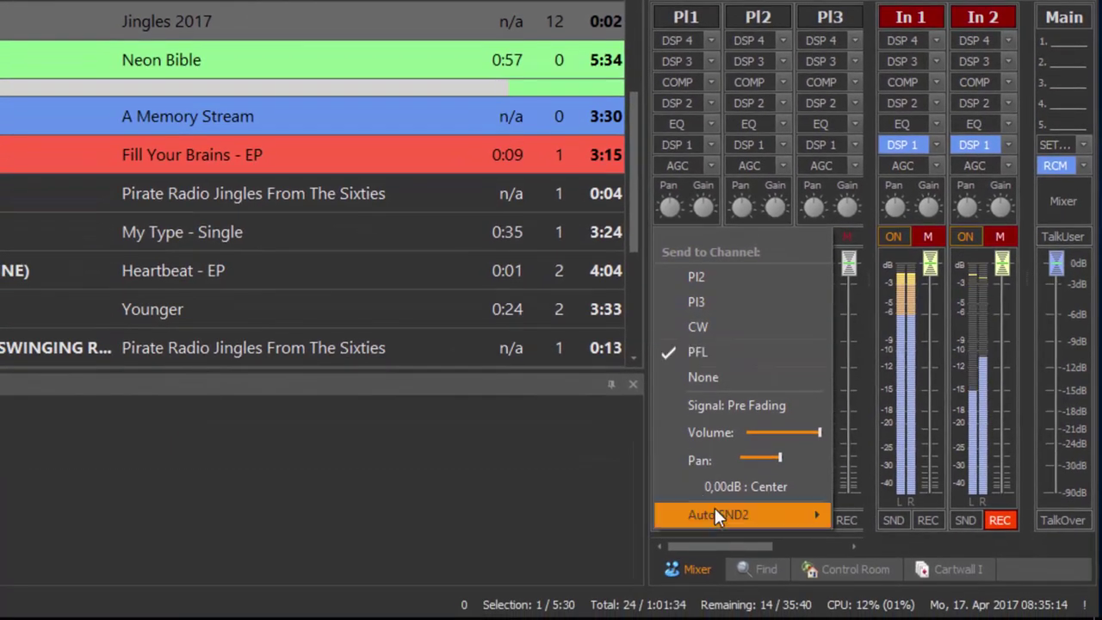
{"action": "mouse_move", "coordinate": [715, 508]}
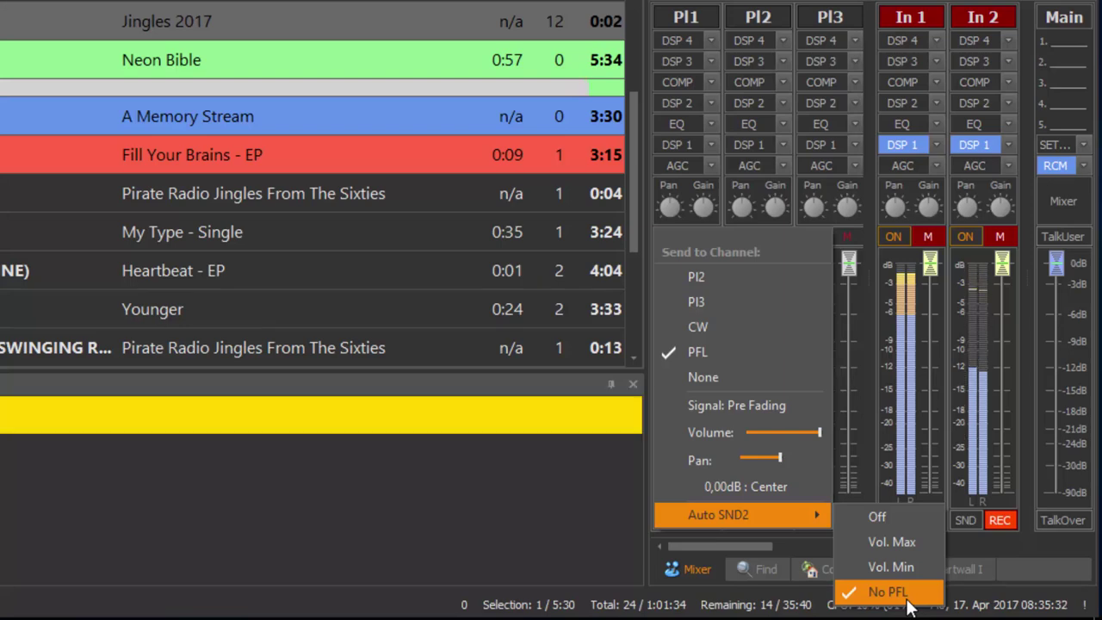
Set Pl1's Auto SND2 to No PFL, then choose the CW channel send's Auto SND2 mode
{"action": "left_click", "coordinate": [362, 312]}
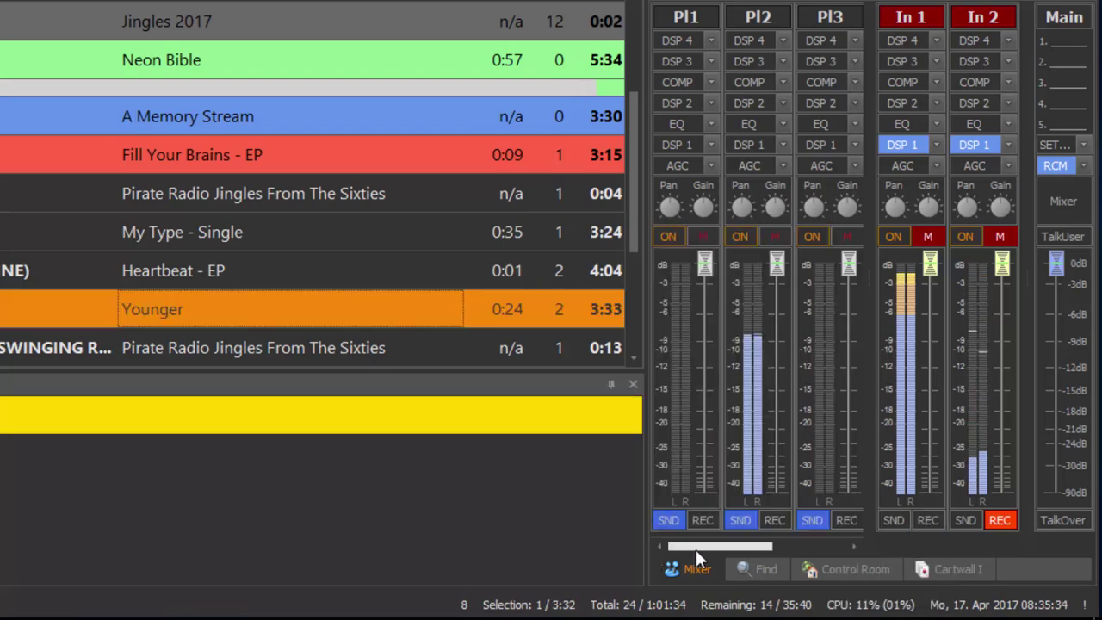
{"action": "left_click_drag", "start_coordinate": [696, 550], "coordinate": [763, 550]}
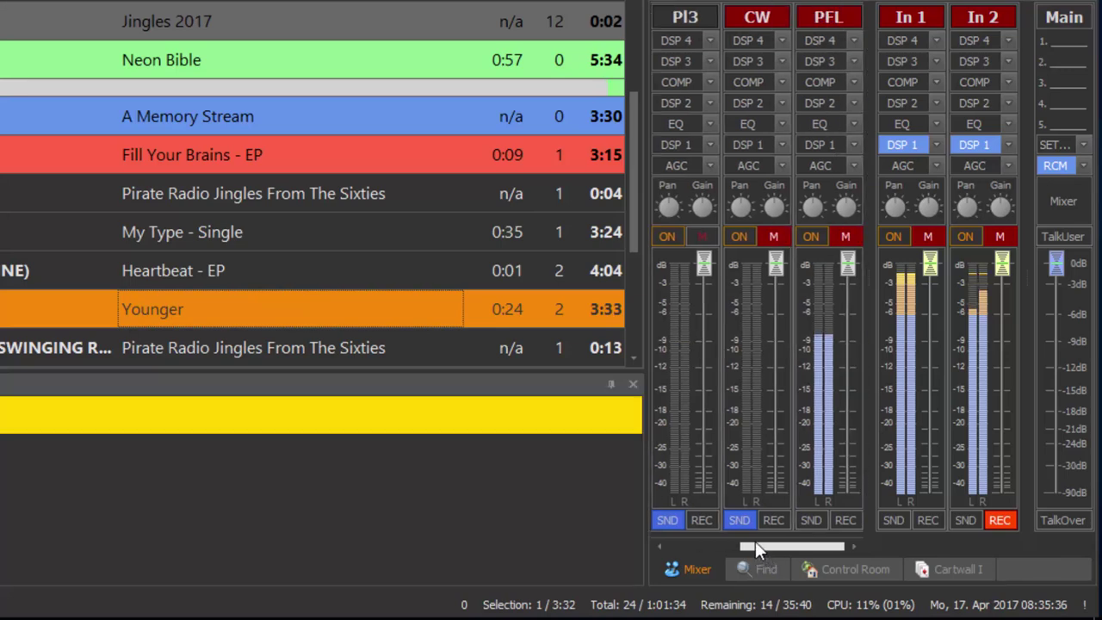
{"action": "left_click", "coordinate": [742, 523]}
{"action": "mouse_move", "coordinate": [812, 516]}
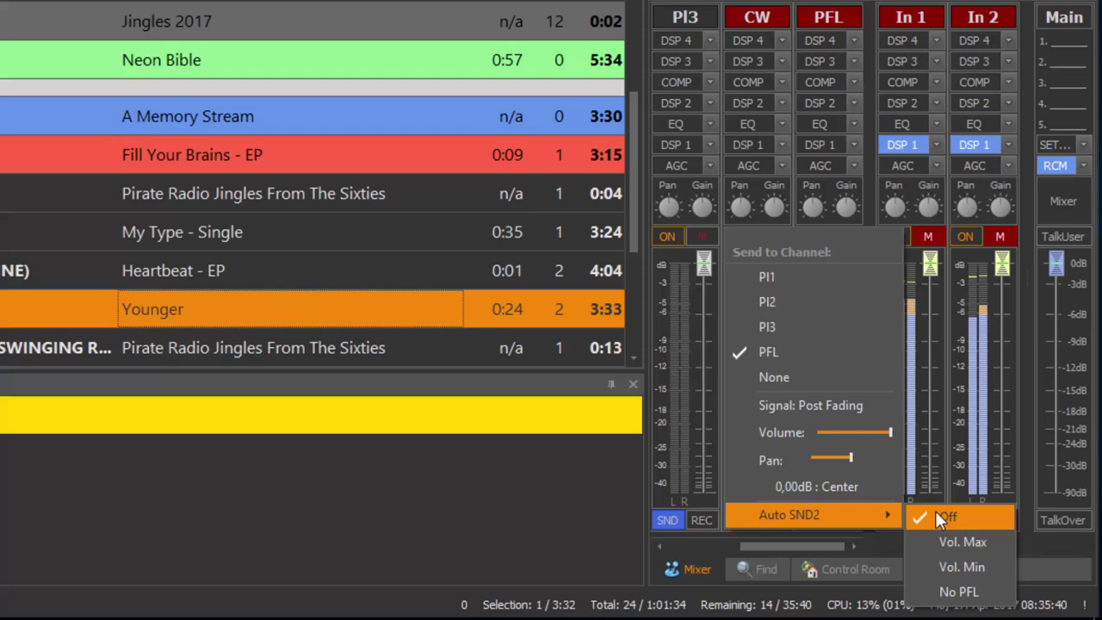
{"action": "left_click", "coordinate": [243, 193]}
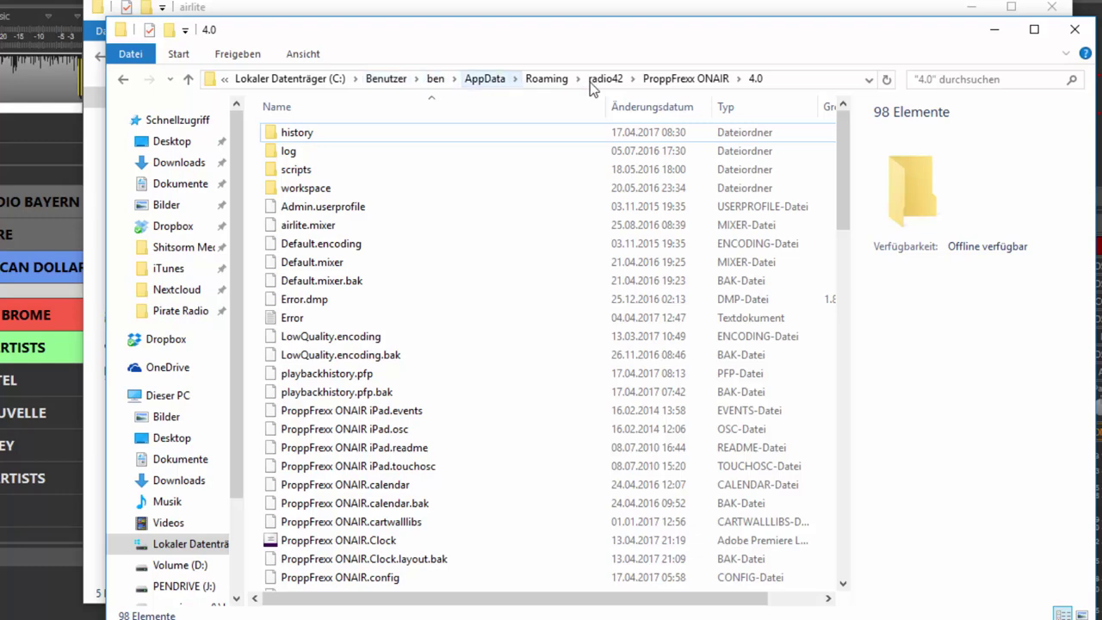
Locate Default.drl in the GPIOClient 4.0 folder, then close that window and minimize the airlite folder
{"action": "left_click", "coordinate": [668, 82]}
{"action": "left_click", "coordinate": [660, 83]}
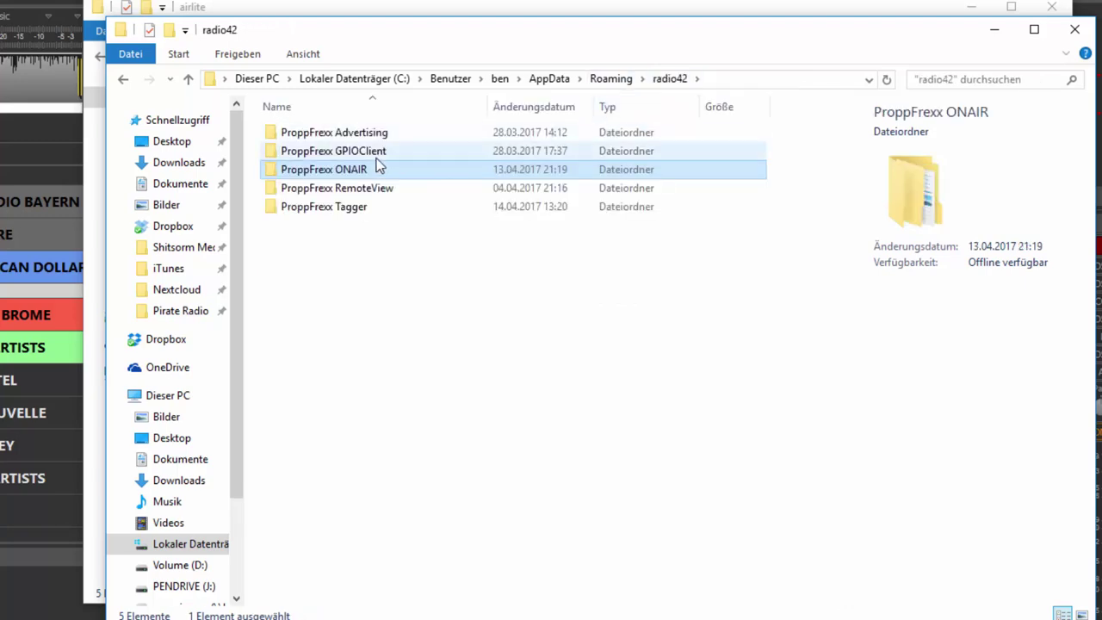
{"action": "double_click", "coordinate": [353, 152]}
{"action": "double_click", "coordinate": [315, 133]}
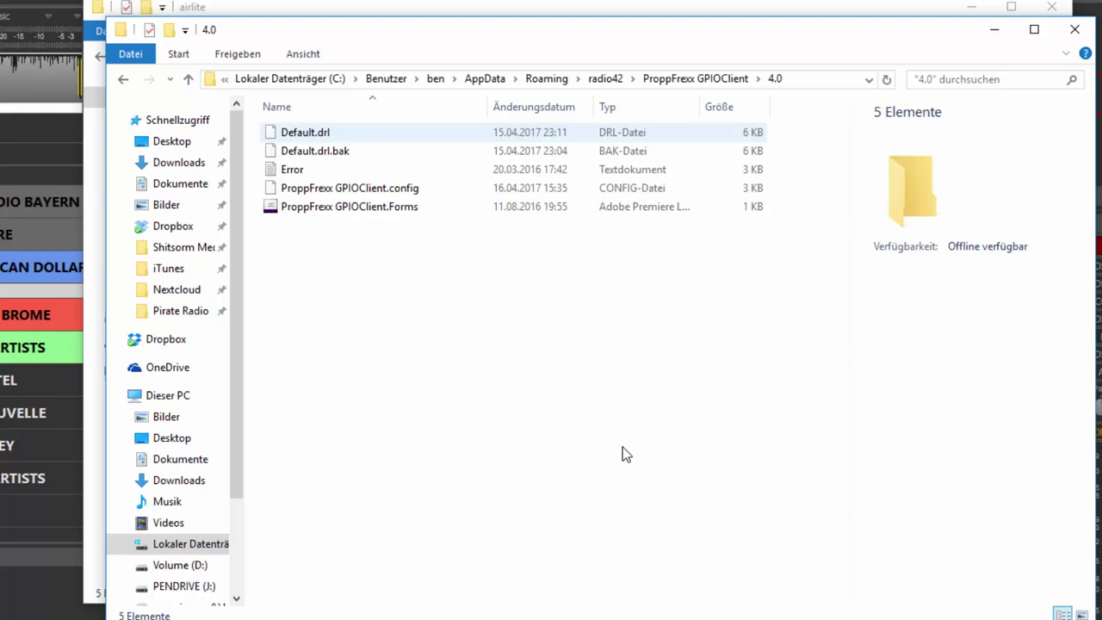
{"action": "left_click", "coordinate": [375, 65]}
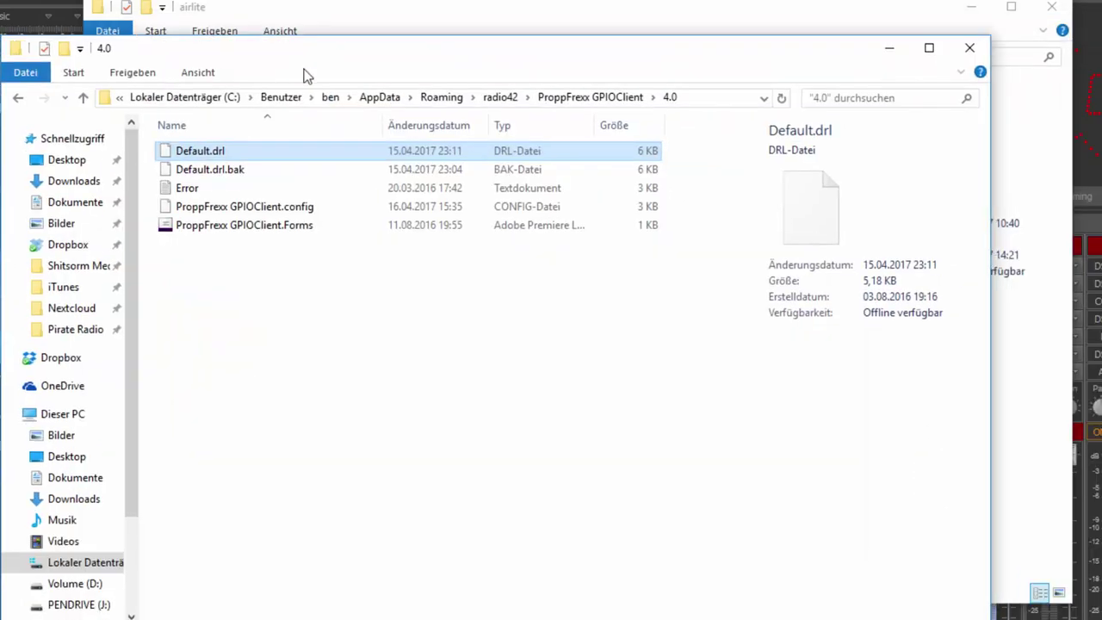
{"action": "left_click", "coordinate": [954, 53]}
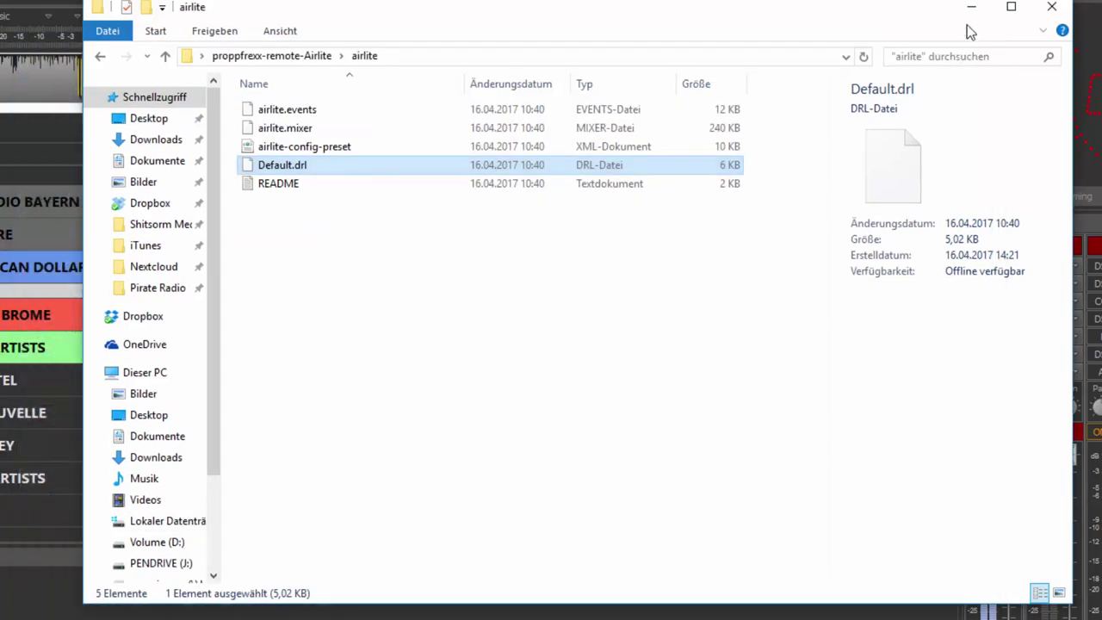
{"action": "left_click", "coordinate": [971, 7]}
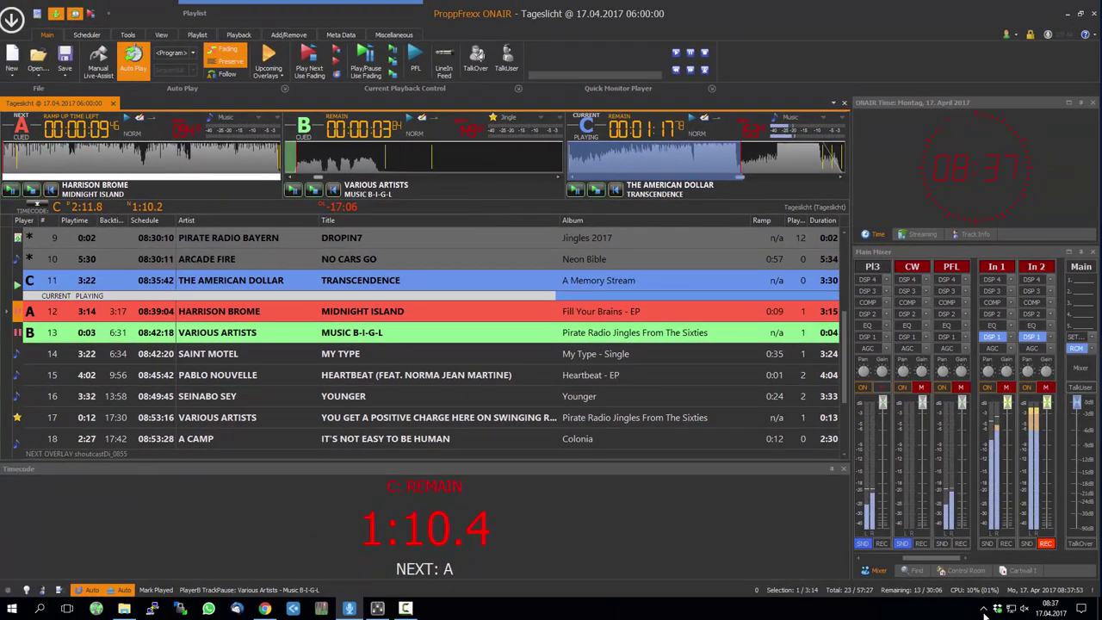
Launch the GPIO-Client from the system tray and show its D&R Airlite event mapping definition
{"action": "left_click", "coordinate": [984, 609]}
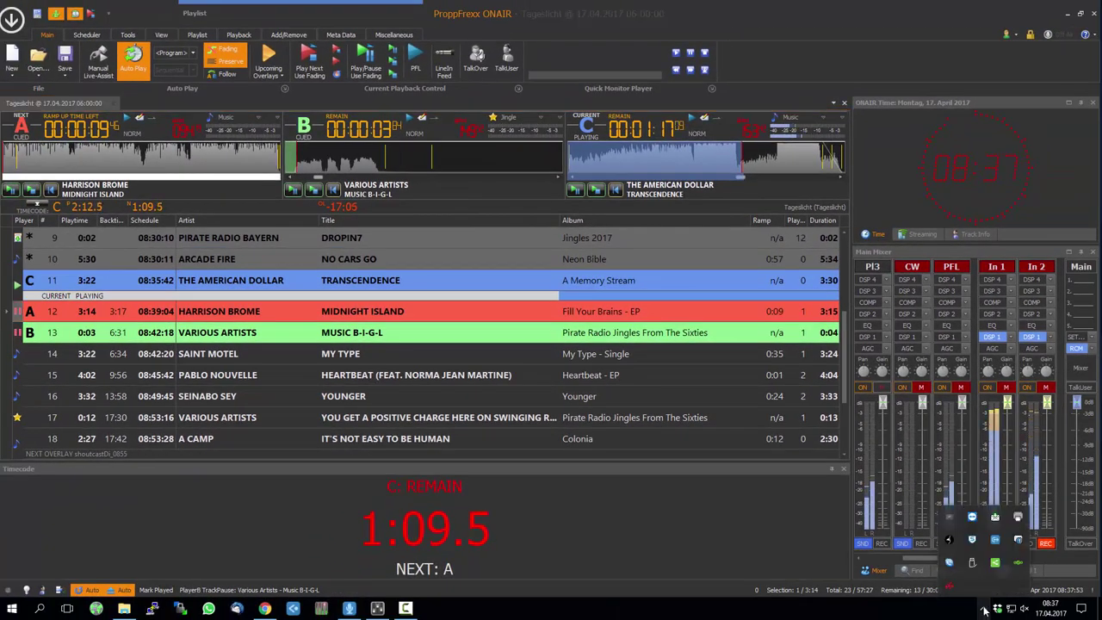
{"action": "left_click", "coordinate": [995, 540]}
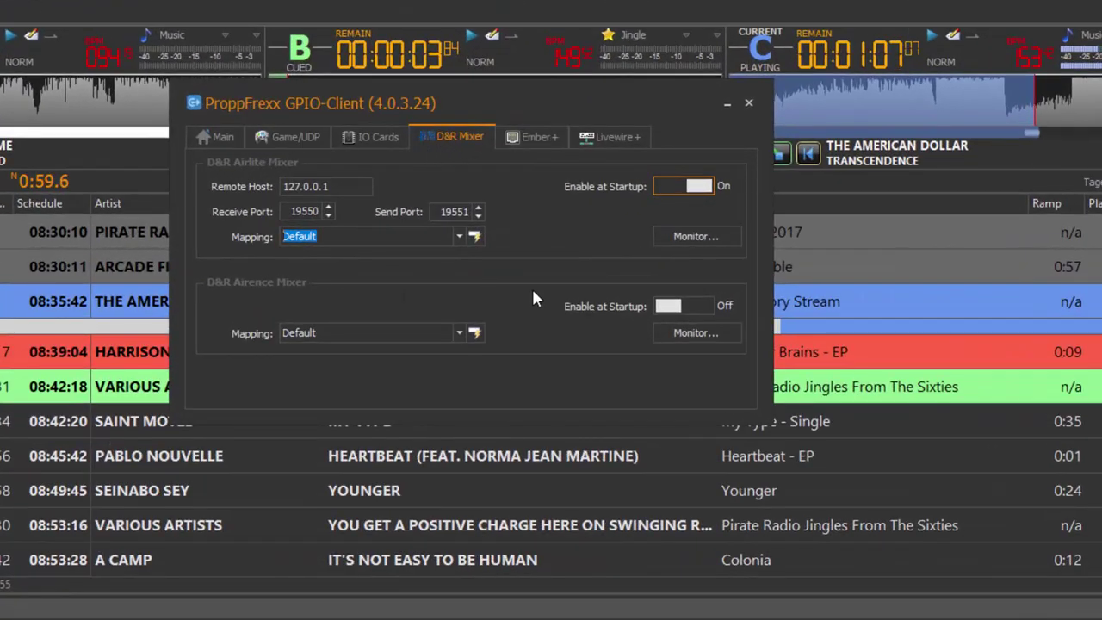
{"action": "left_click", "coordinate": [478, 236]}
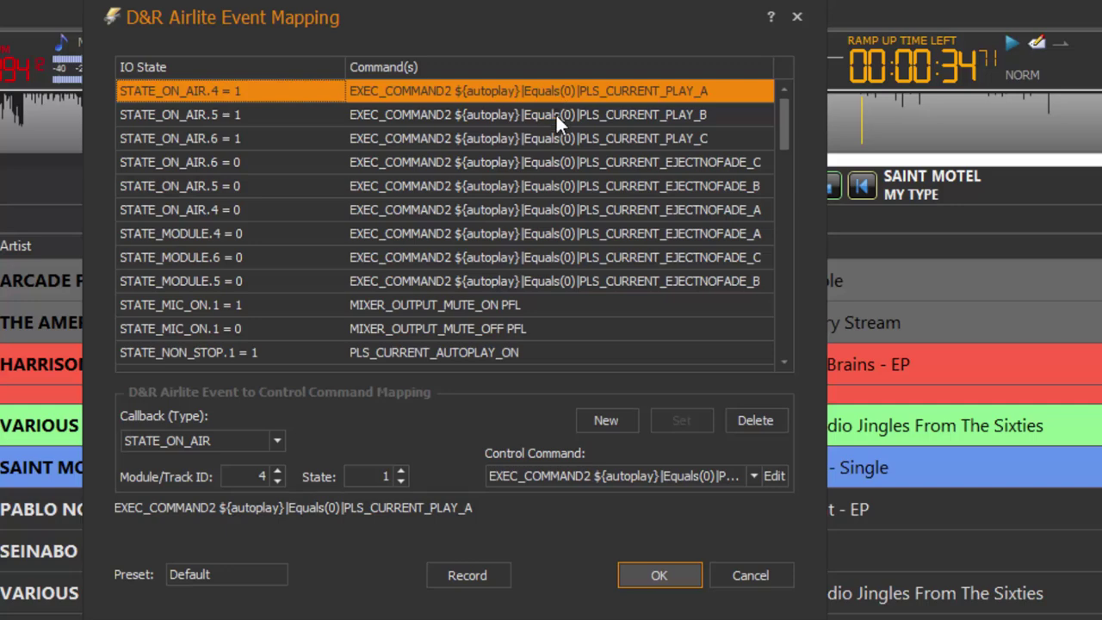
Inspect the STATE_ON_AIR.6 = 0 and STATE_MODULE.4 = 0 mappings, then scroll the mapping list
{"action": "left_click", "coordinate": [670, 164]}
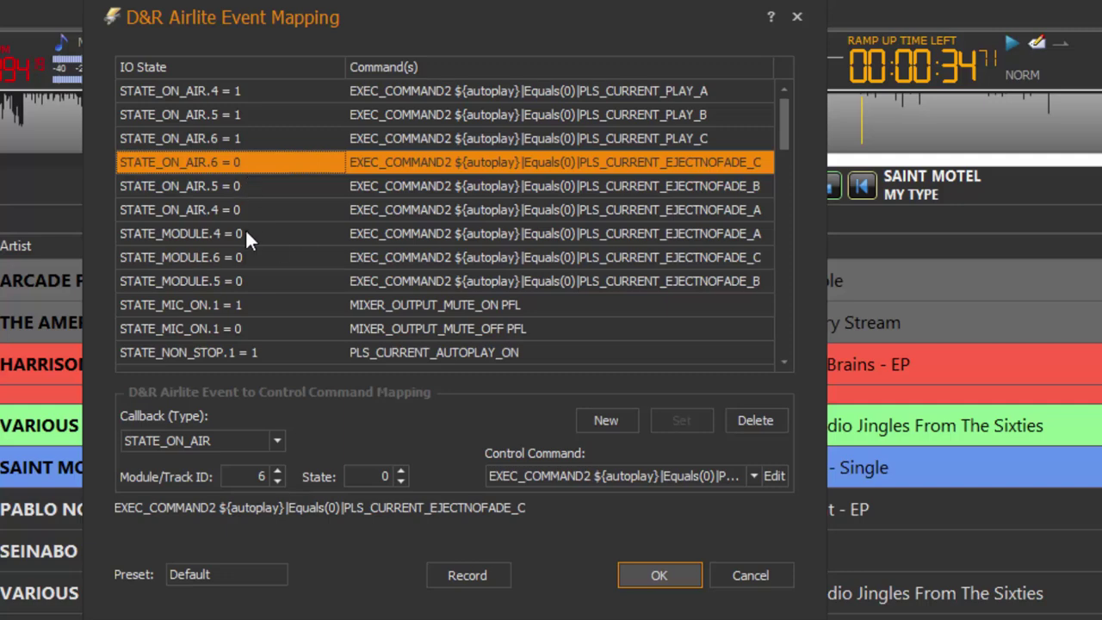
{"action": "left_click", "coordinate": [150, 241]}
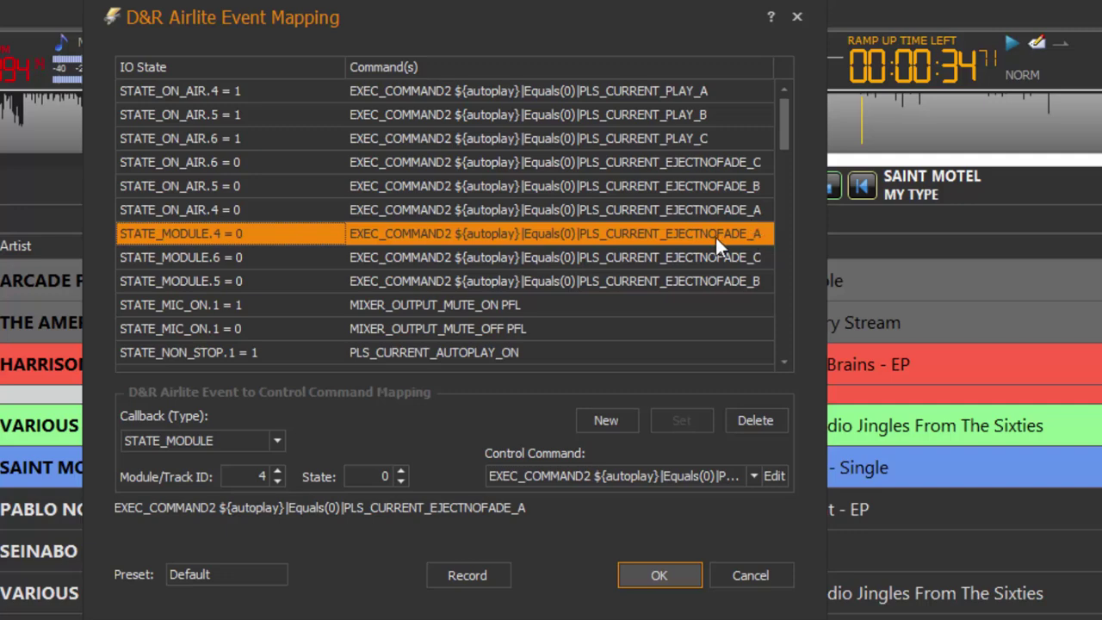
{"action": "scroll", "coordinate": [610, 260], "scroll_direction": "down", "scroll_amount": 2}
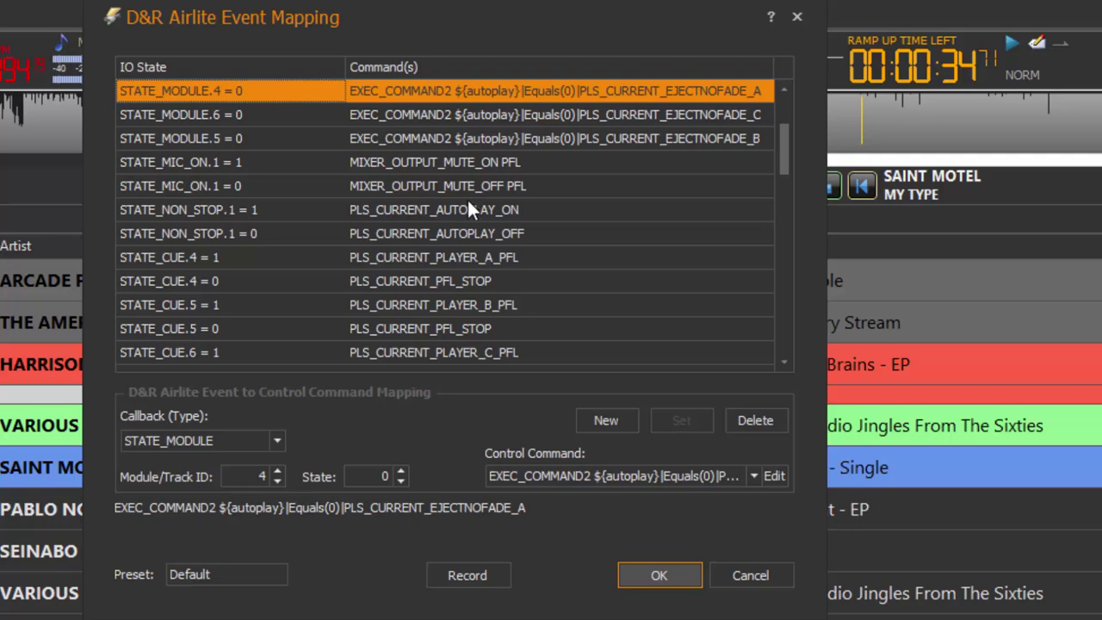
{"action": "scroll", "coordinate": [468, 205], "scroll_direction": "down", "scroll_amount": 1}
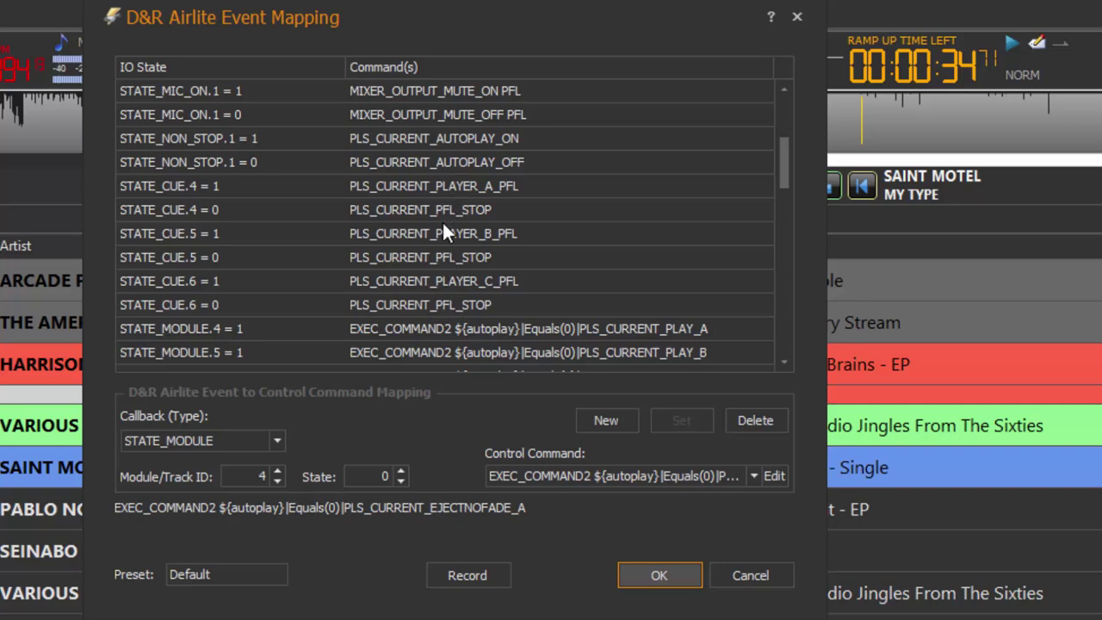
{"action": "scroll", "coordinate": [422, 233], "scroll_direction": "down", "scroll_amount": 1}
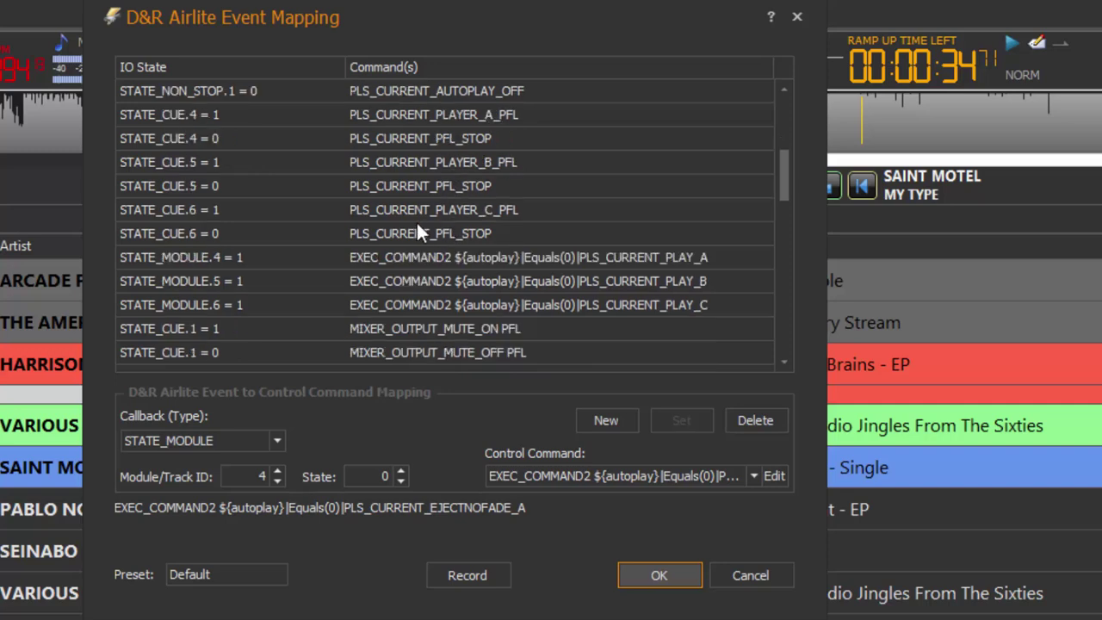
{"action": "scroll", "coordinate": [418, 228], "scroll_direction": "down", "scroll_amount": 3}
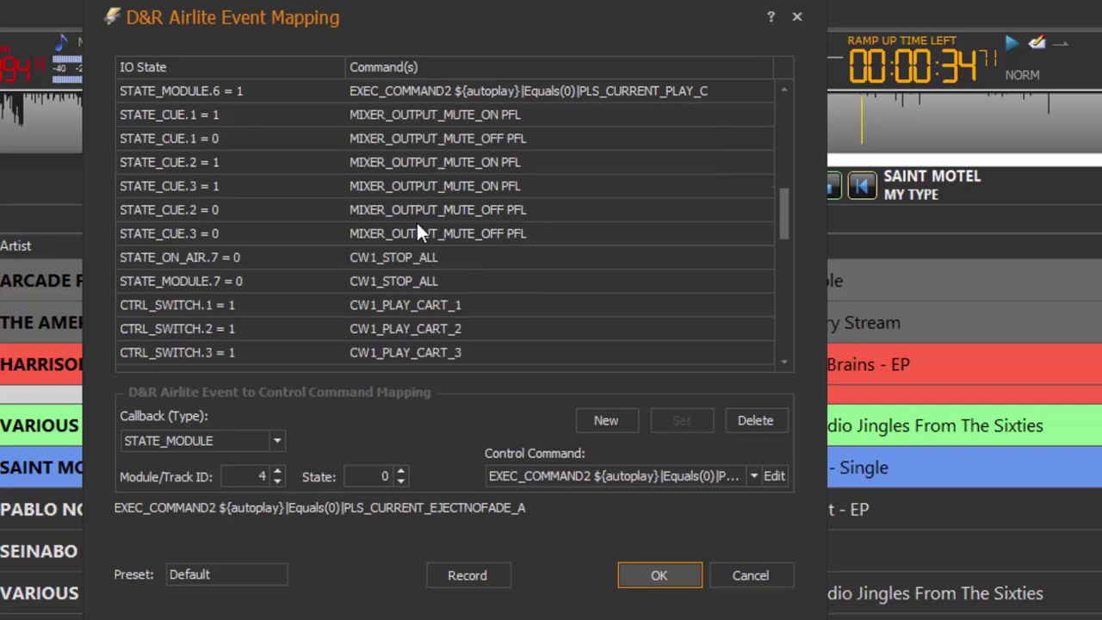
{"action": "scroll", "coordinate": [416, 220], "scroll_direction": "down", "scroll_amount": 1}
{"action": "scroll", "coordinate": [423, 163], "scroll_direction": "down", "scroll_amount": 1}
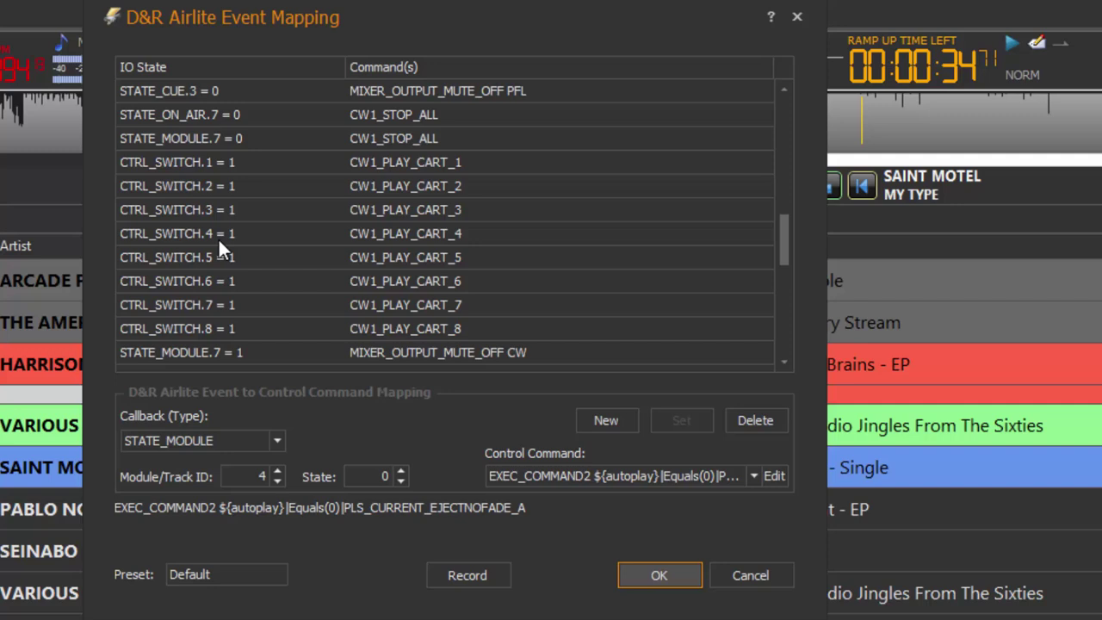
{"action": "scroll", "coordinate": [240, 295], "scroll_direction": "down", "scroll_amount": 5}
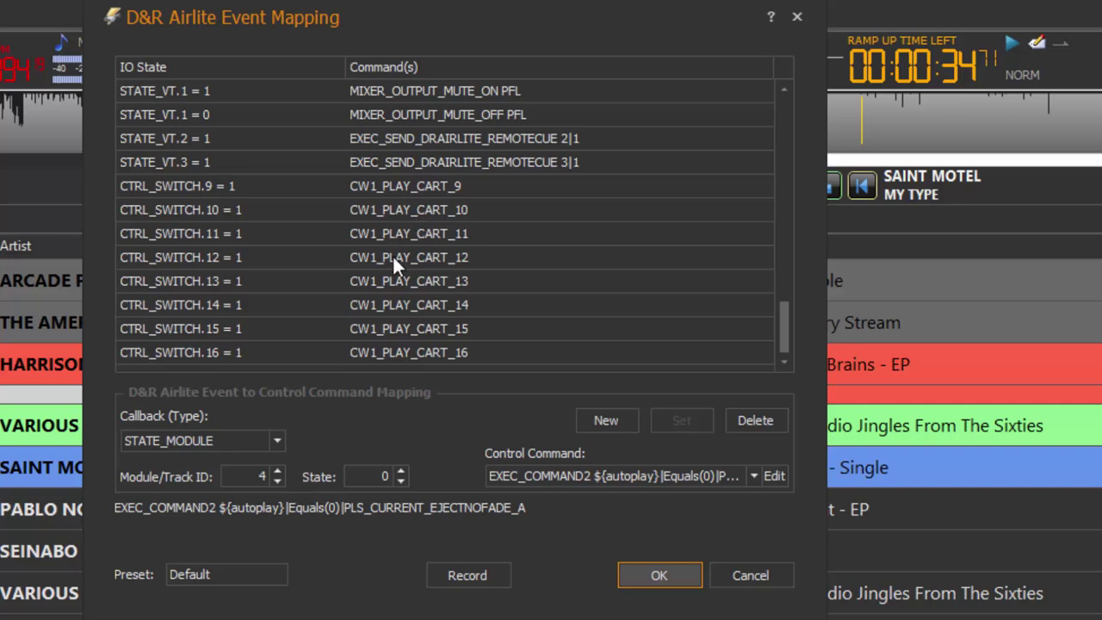
{"action": "scroll", "coordinate": [394, 261], "scroll_direction": "up", "scroll_amount": 1}
{"action": "scroll", "coordinate": [527, 274], "scroll_direction": "up", "scroll_amount": 1}
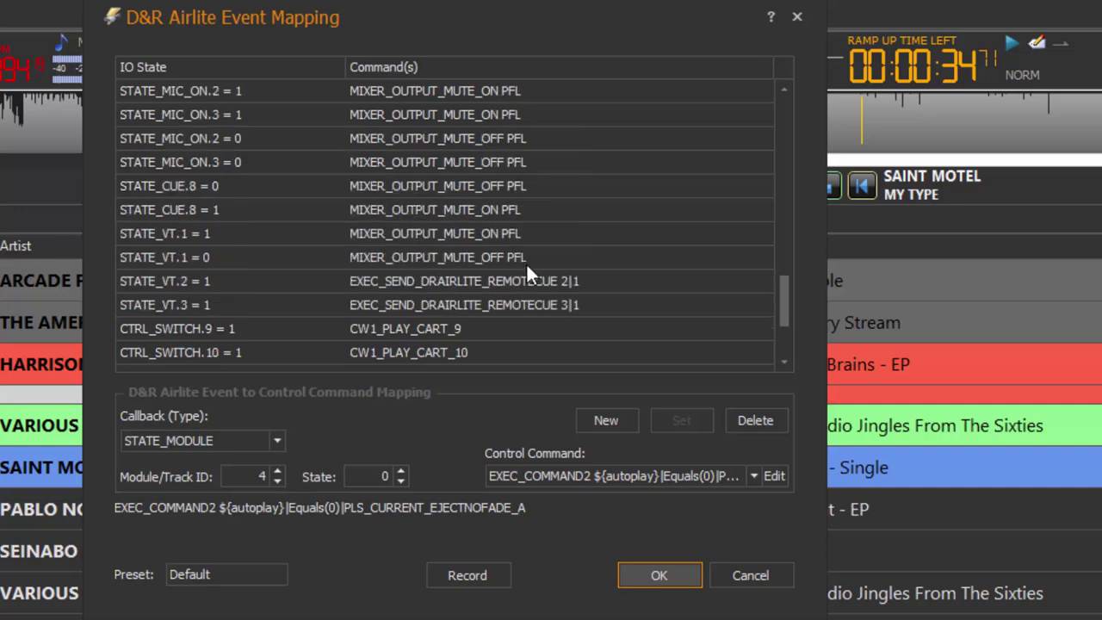
{"action": "scroll", "coordinate": [527, 274], "scroll_direction": "up", "scroll_amount": 3}
{"action": "scroll", "coordinate": [537, 274], "scroll_direction": "down", "scroll_amount": 3}
{"action": "scroll", "coordinate": [300, 348], "scroll_direction": "down", "scroll_amount": 2}
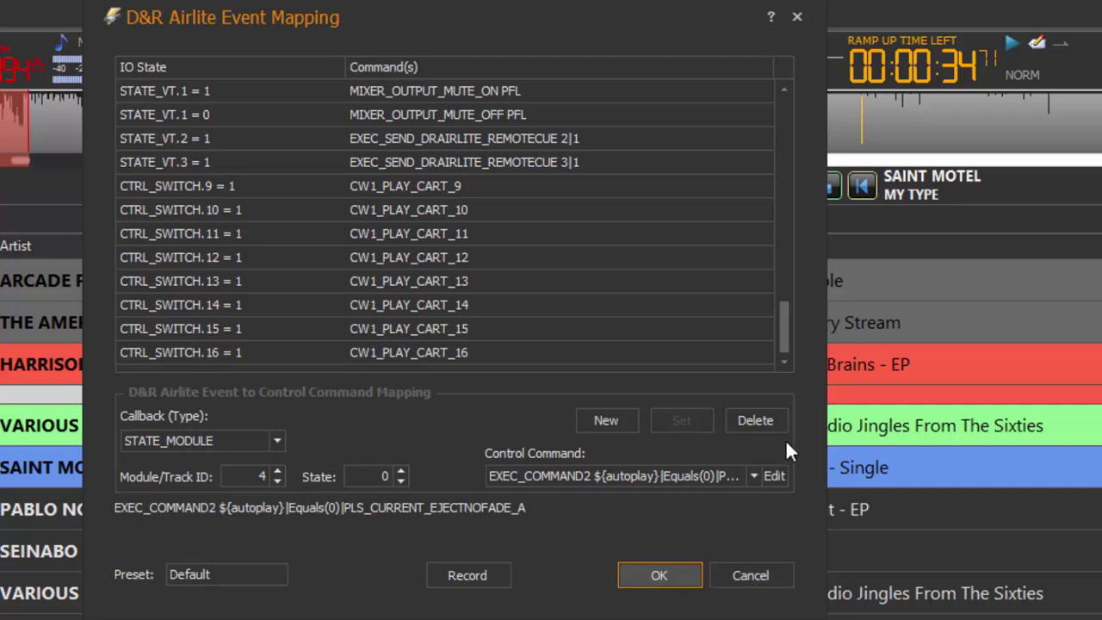
Check the Command Builder, highlight the ${autoplay}|Equals(0) condition, then switch to the airlite folder
{"action": "left_click", "coordinate": [775, 476]}
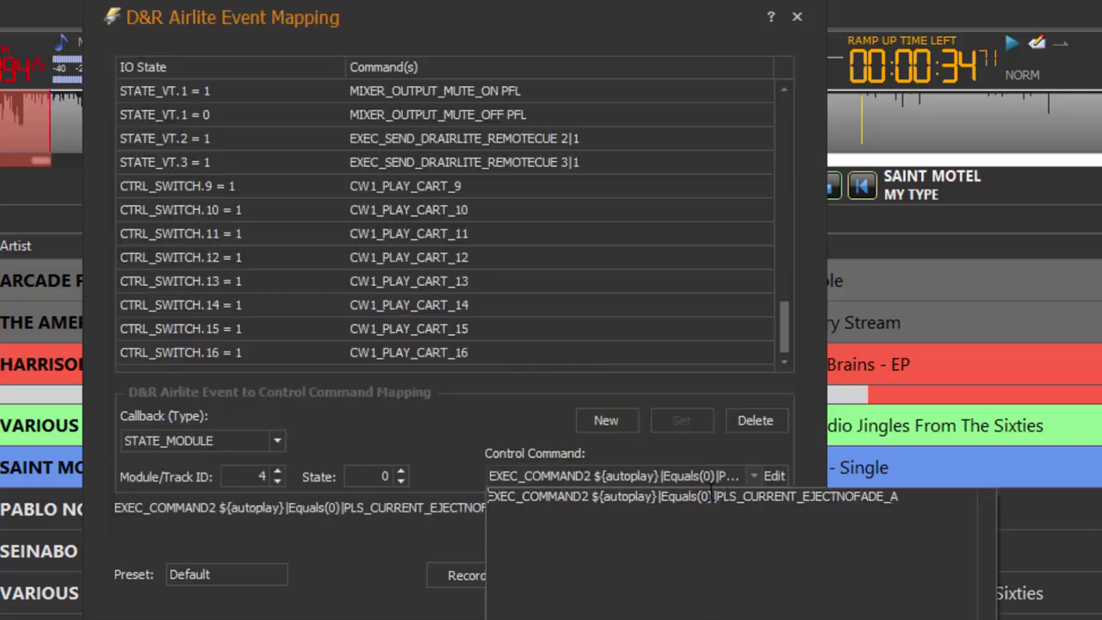
{"action": "left_click", "coordinate": [628, 503]}
{"action": "left_click_drag", "start_coordinate": [491, 497], "coordinate": [718, 497]}
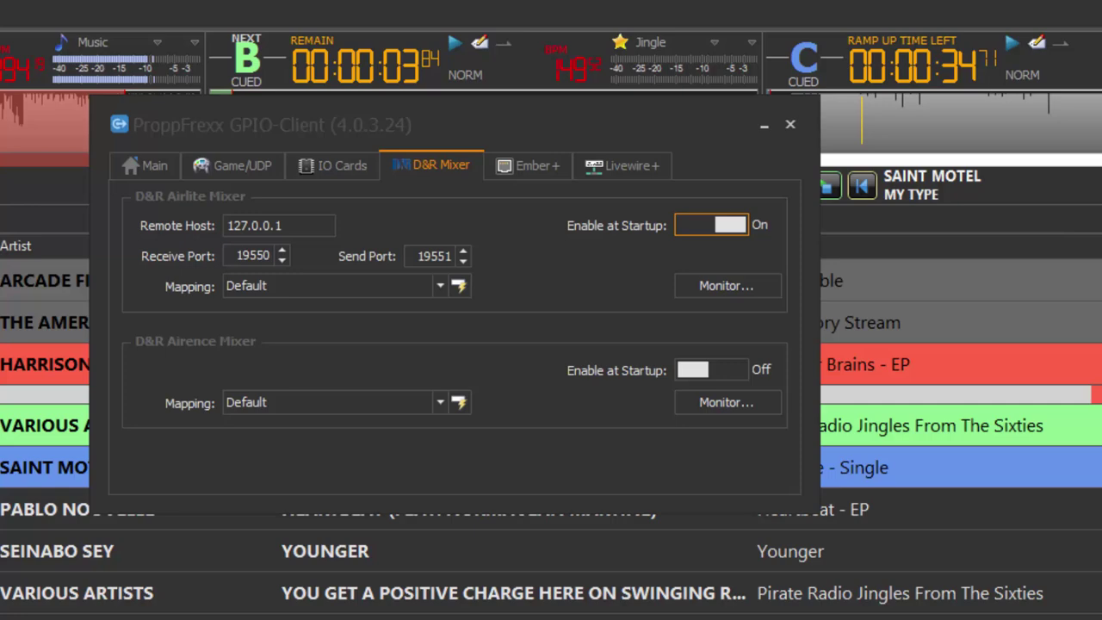
{"action": "key", "text": "alt+Tab"}
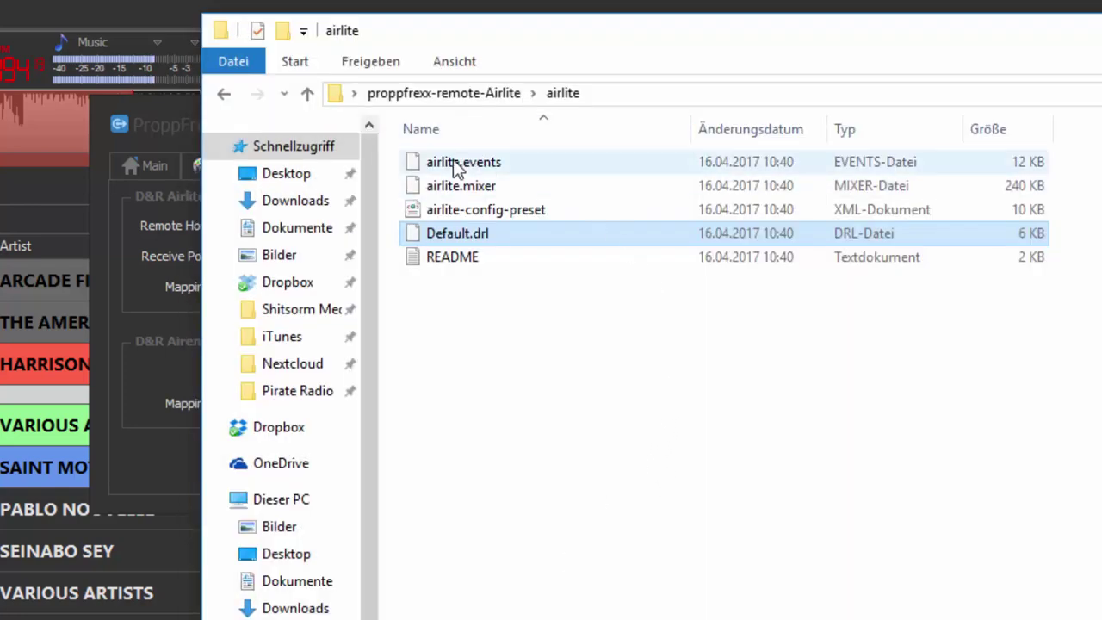
Close the GPIO-Client and open the Events/Commands page in Settings and Options
{"action": "left_click", "coordinate": [169, 126]}
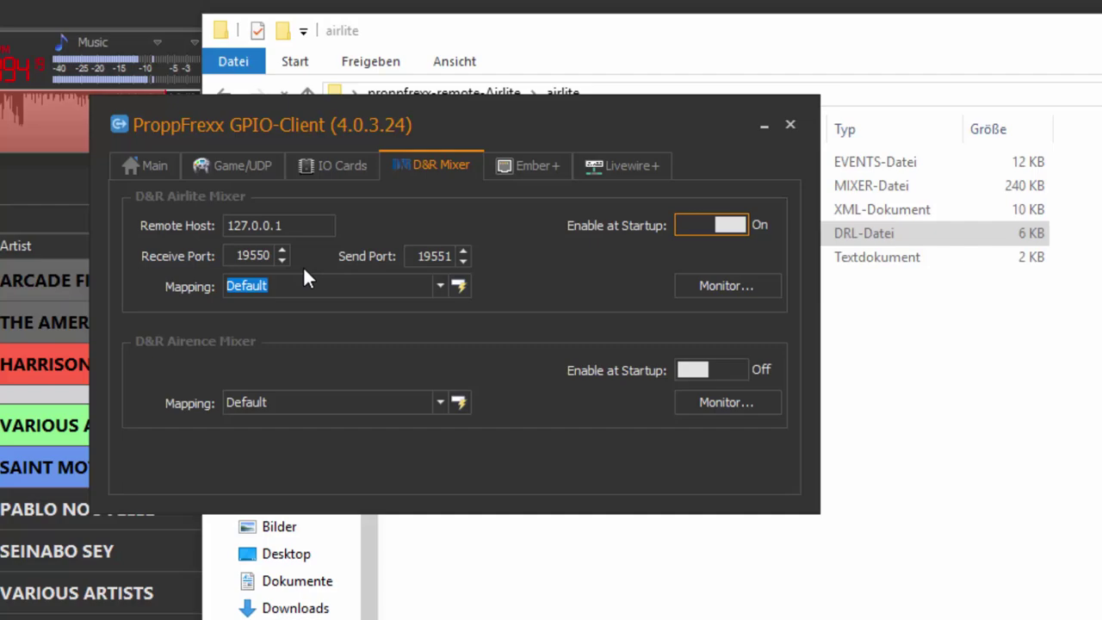
{"action": "left_click", "coordinate": [789, 125]}
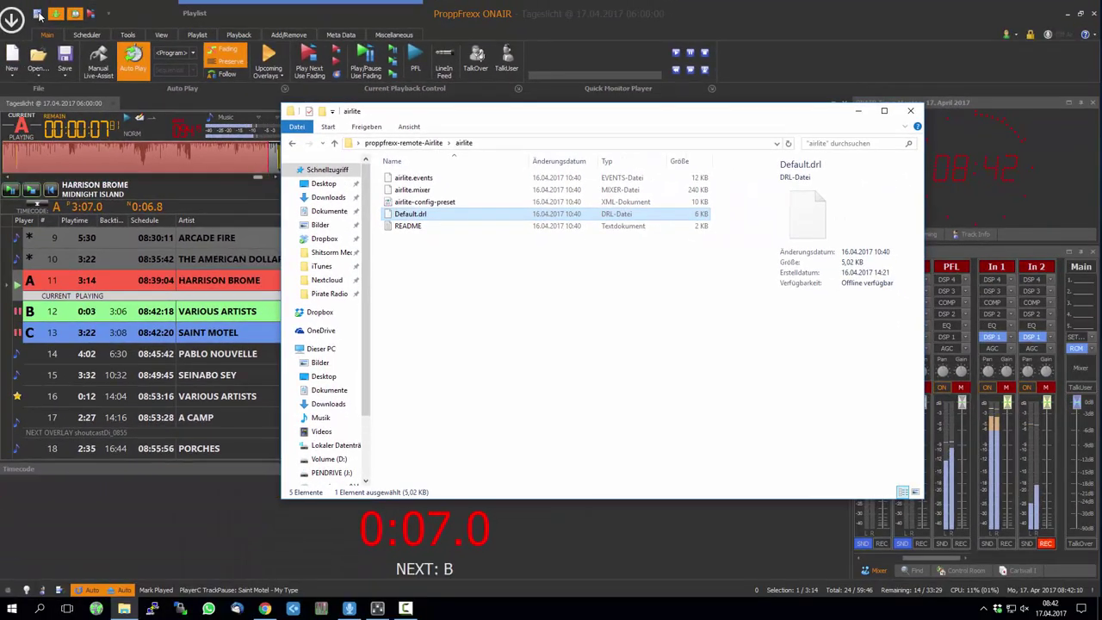
{"action": "left_click", "coordinate": [39, 15]}
{"action": "left_click", "coordinate": [39, 16]}
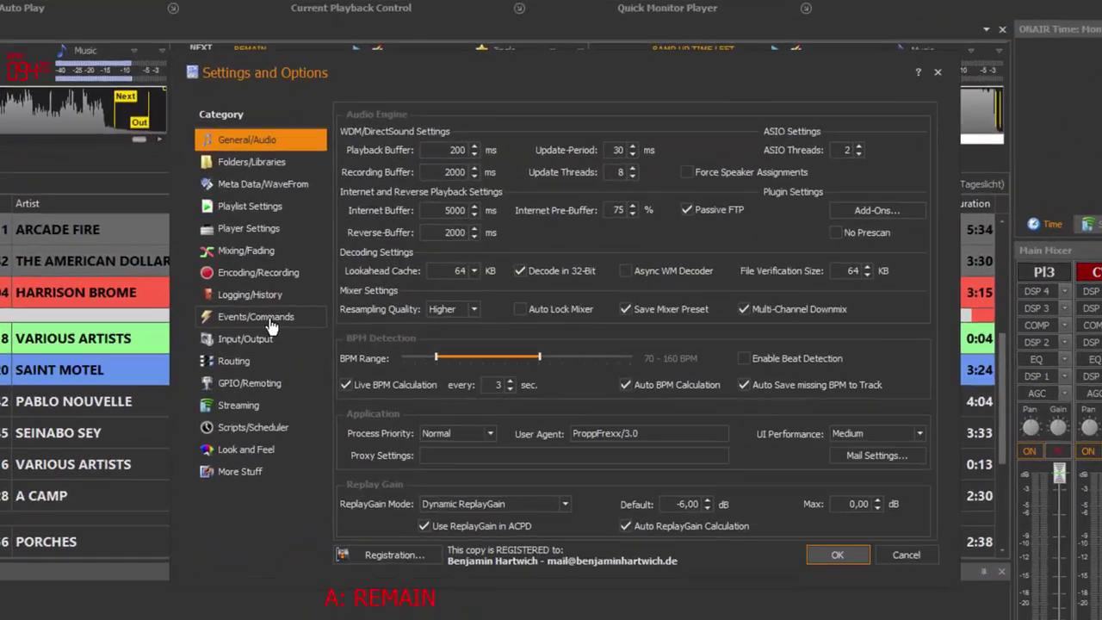
{"action": "left_click", "coordinate": [272, 324]}
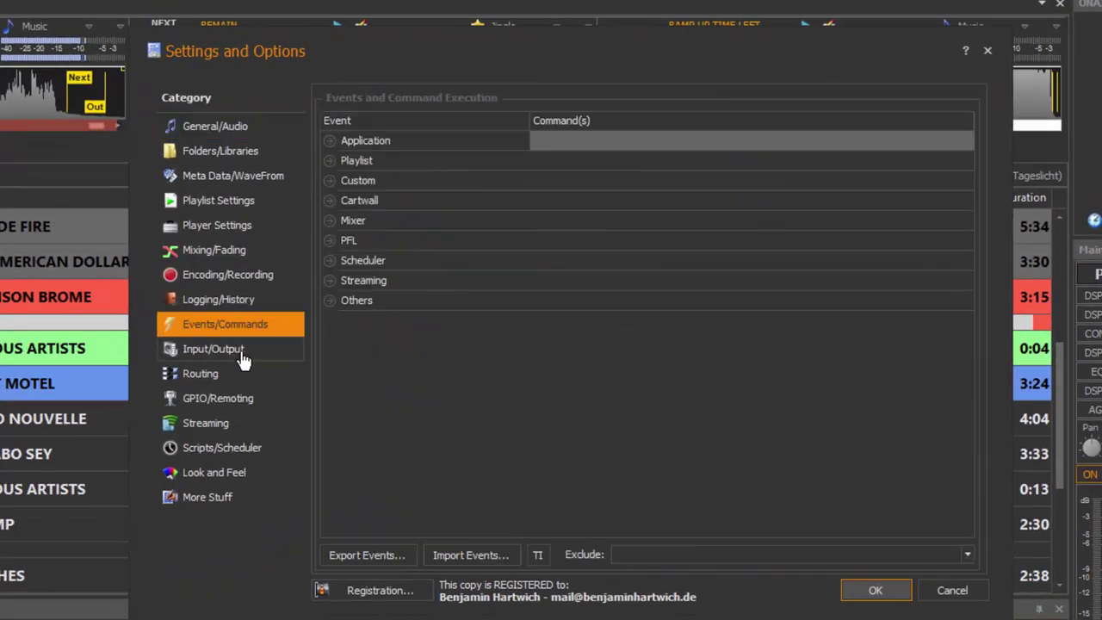
Expand the Playlist events, select OnDJAStop and open its full command list in the editor
{"action": "left_click", "coordinate": [329, 160]}
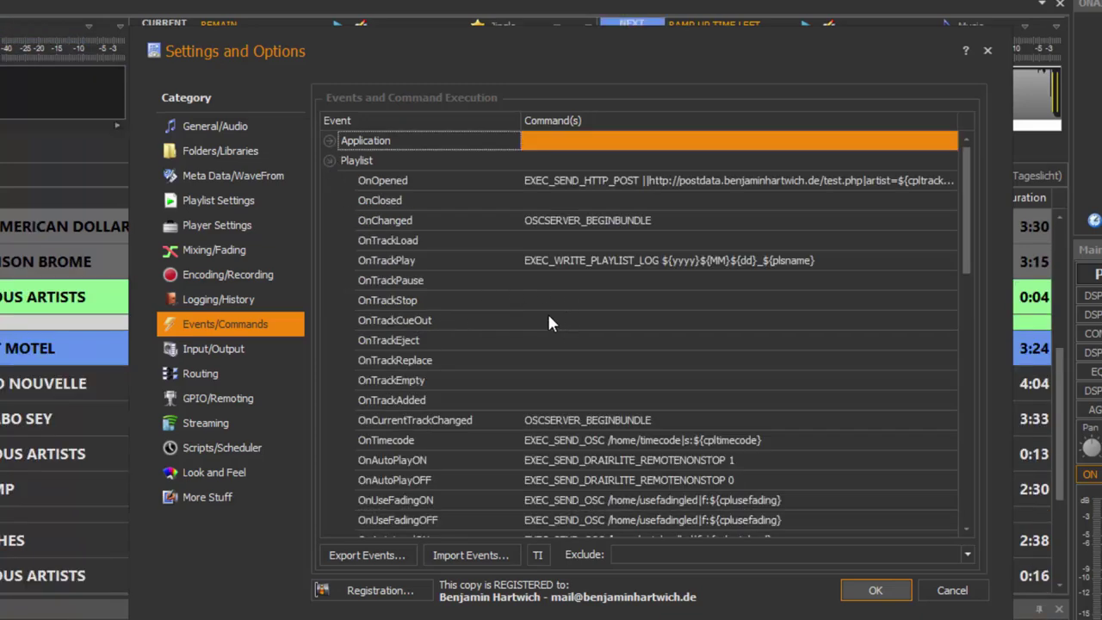
{"action": "scroll", "coordinate": [668, 256], "scroll_direction": "down", "scroll_amount": 12}
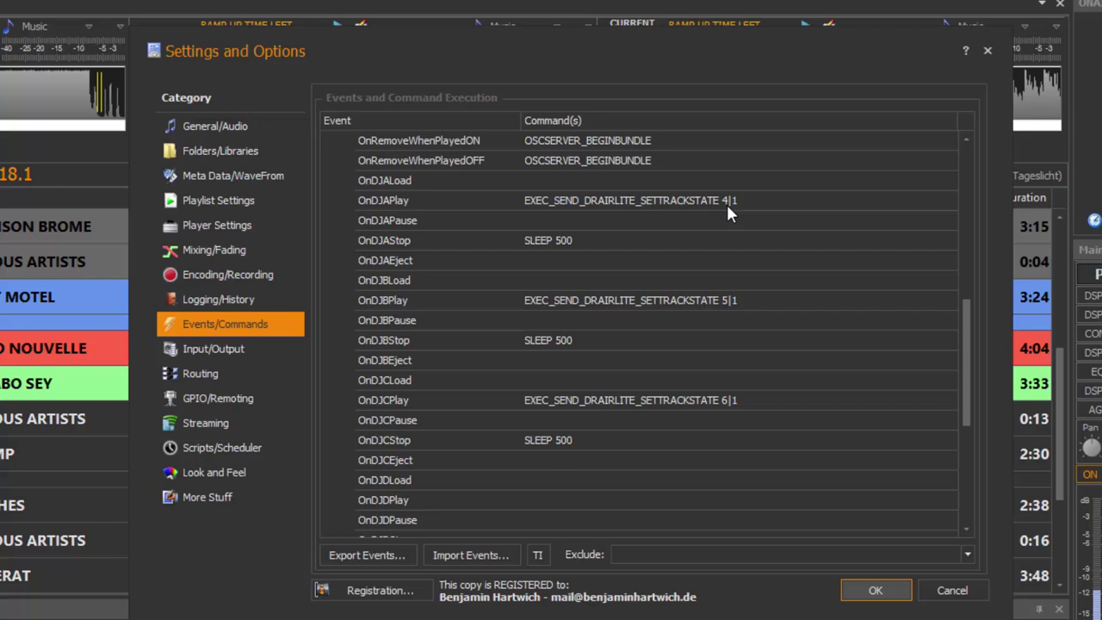
{"action": "left_click", "coordinate": [687, 239]}
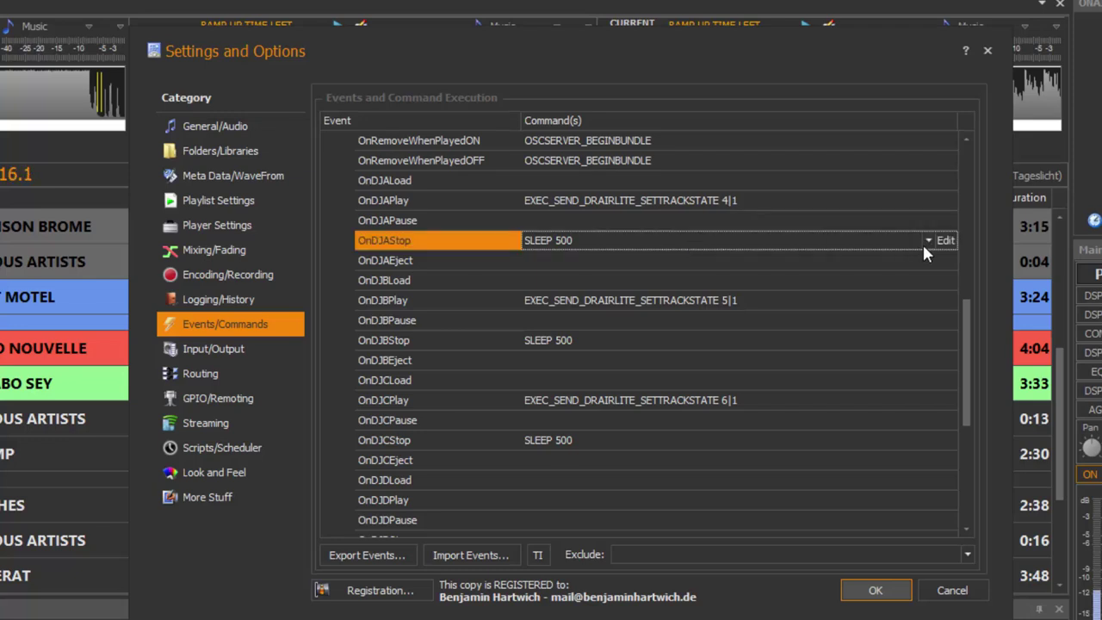
{"action": "left_click", "coordinate": [928, 241]}
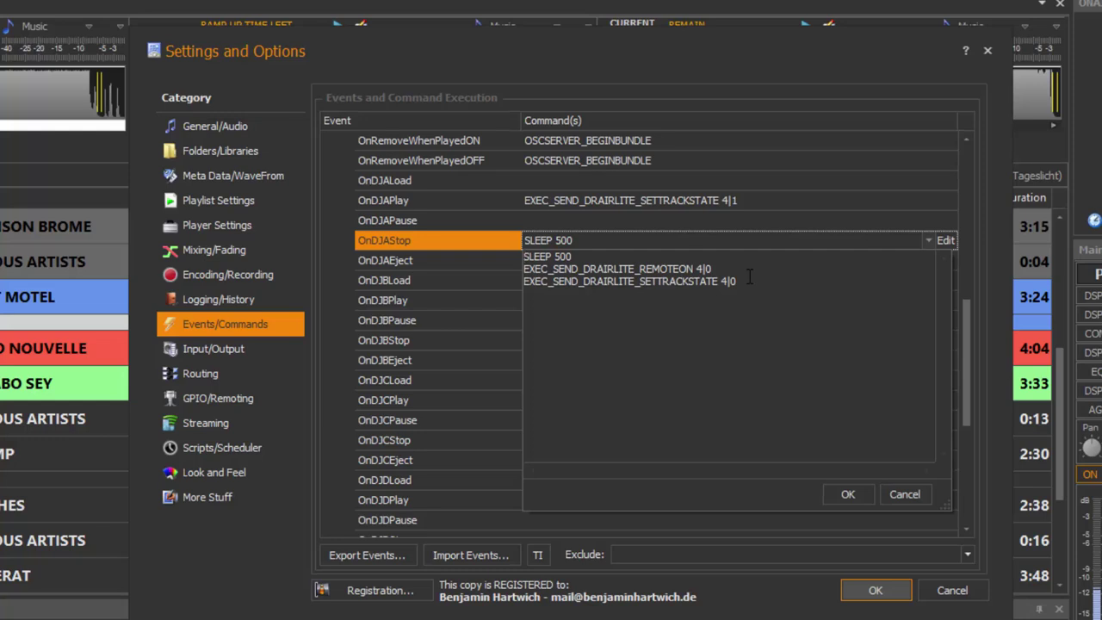
Dismiss the OnDJAStop command editor with Escape
{"action": "key", "text": "Escape"}
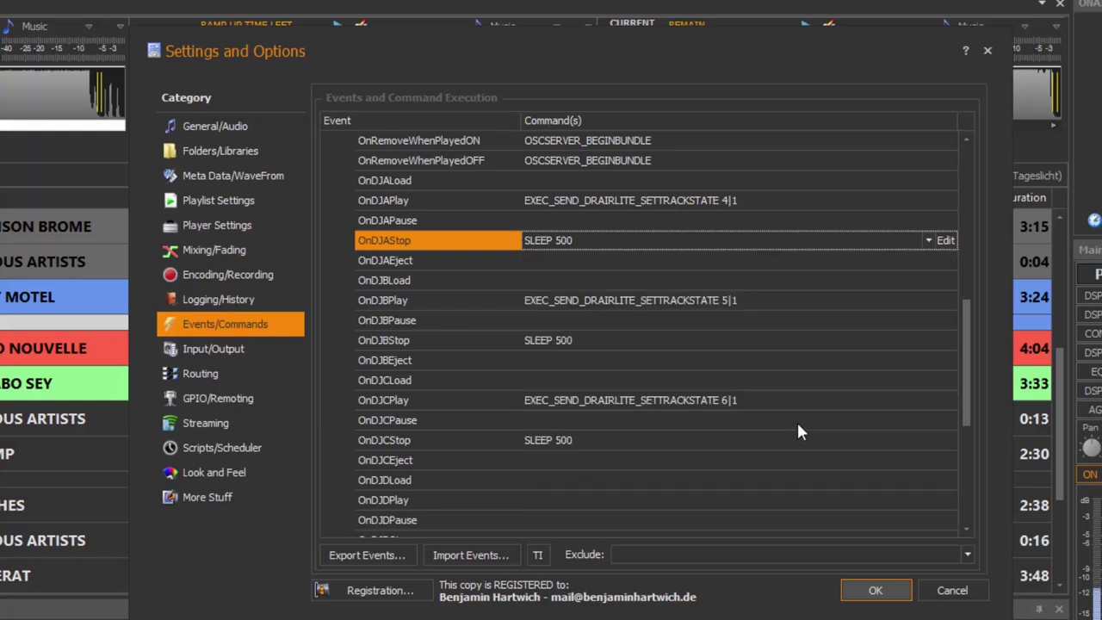